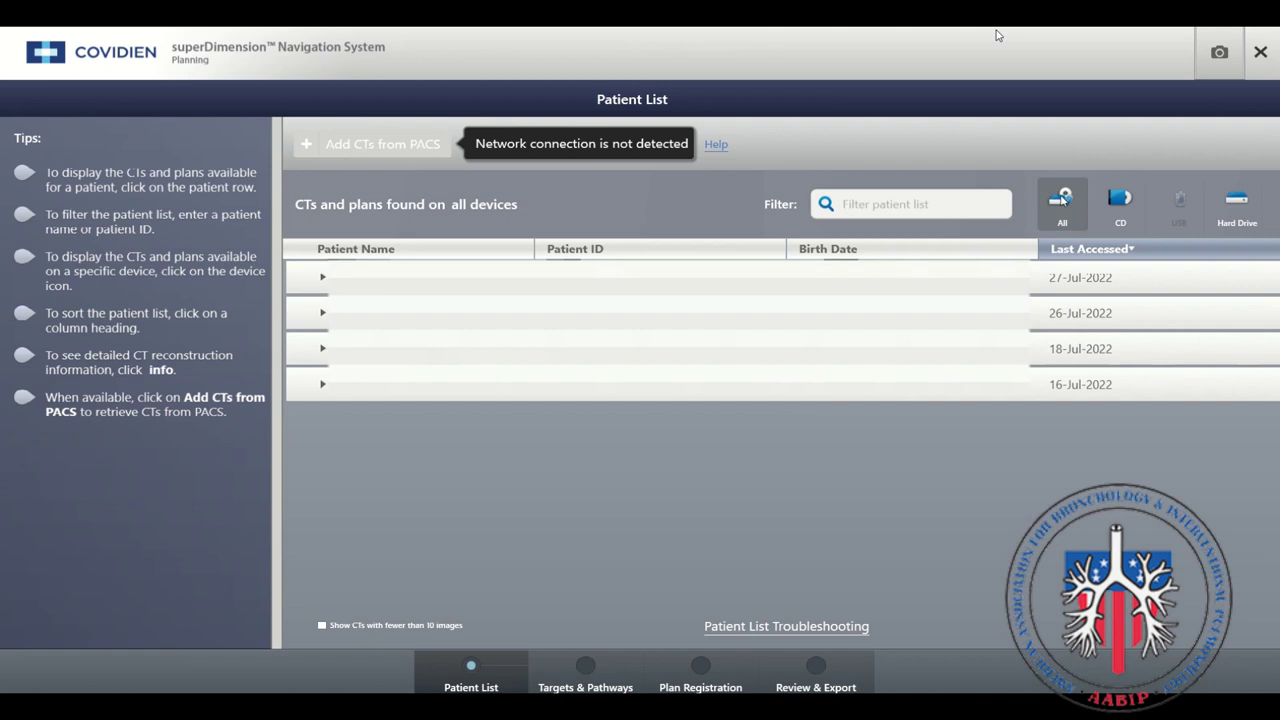
# - Filter the list to the CD's CTs and plans, expand the 27-Jul-2022 patient, and check its CT reconstruction details
pyautogui.click(1120, 200)
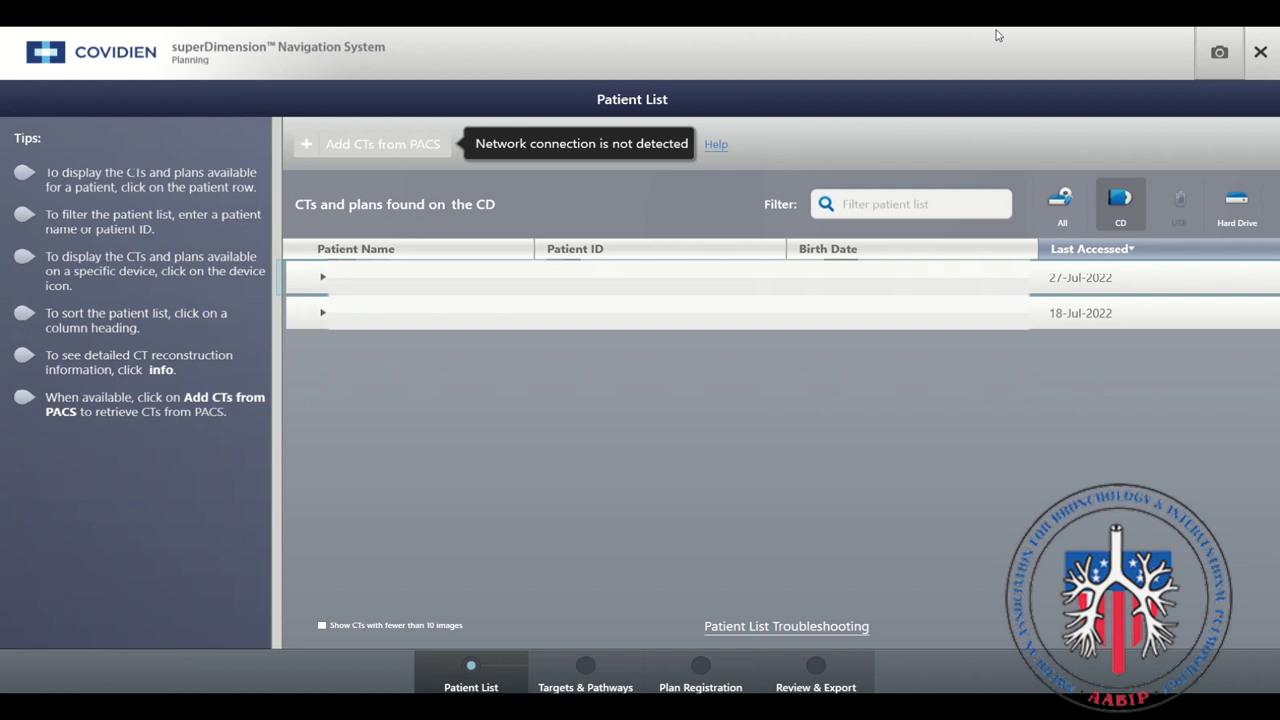
pyautogui.click(328, 280)
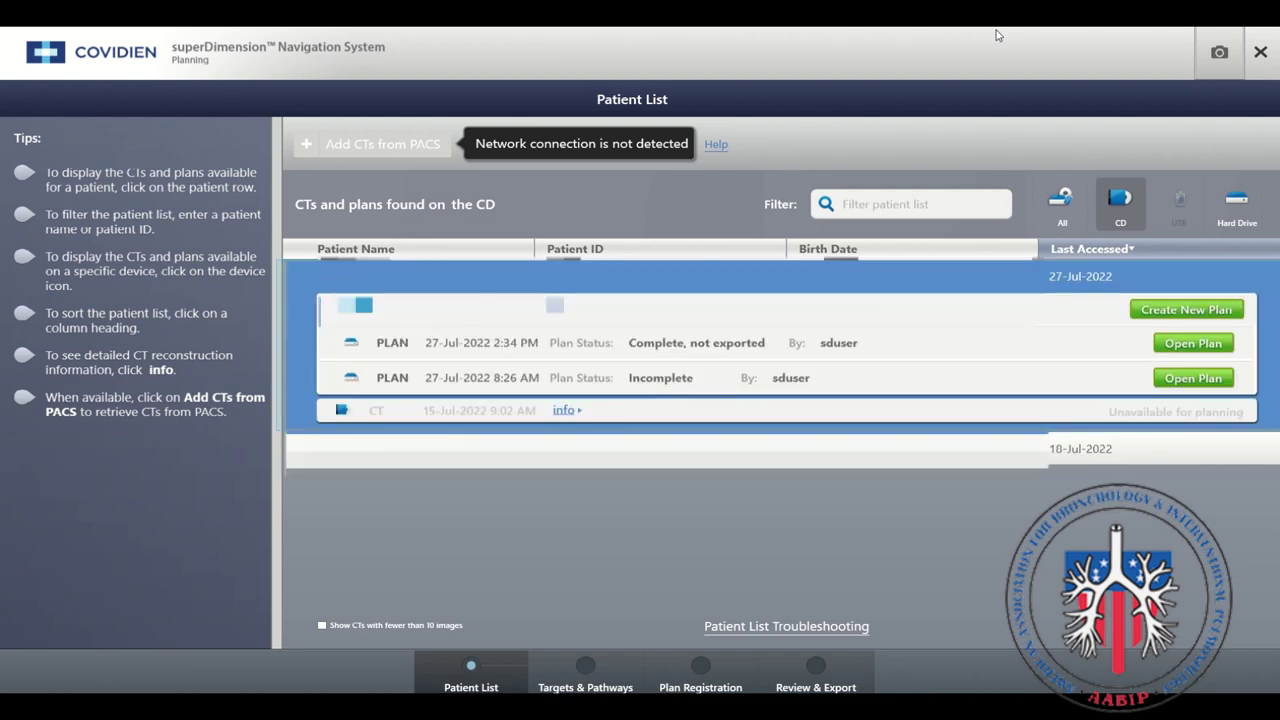
pyautogui.click(563, 310)
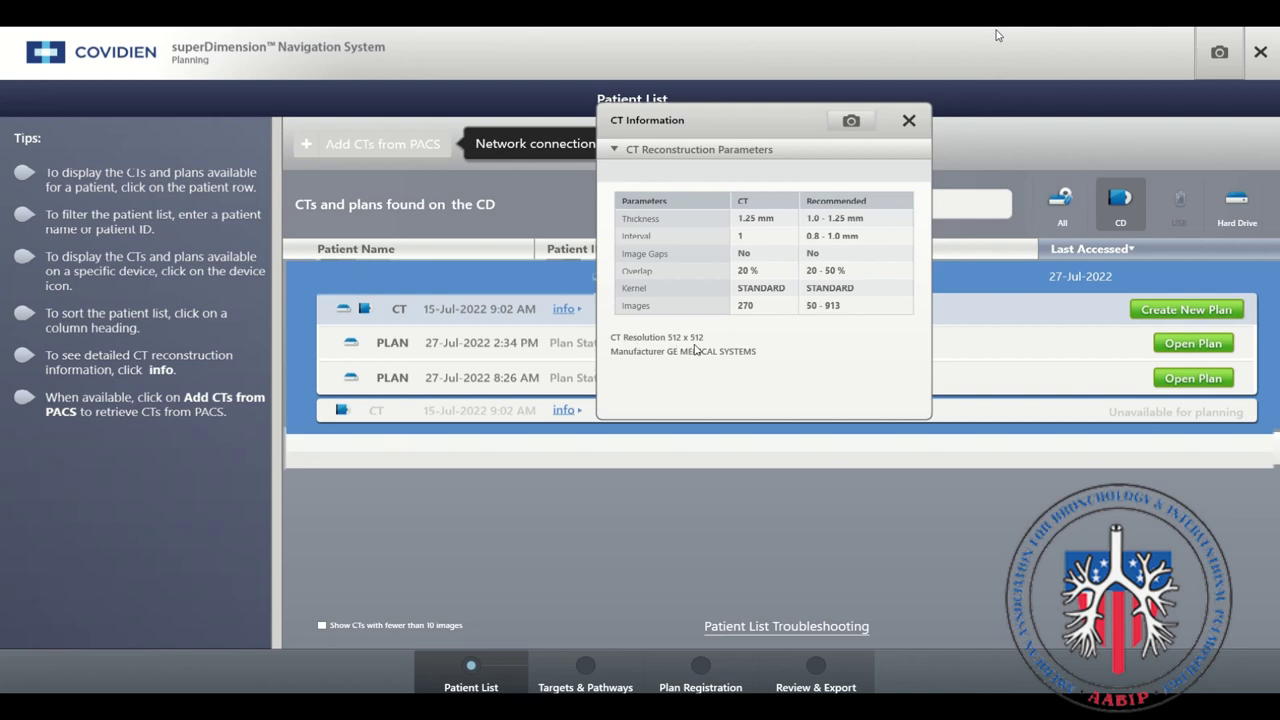
pyautogui.click(909, 121)
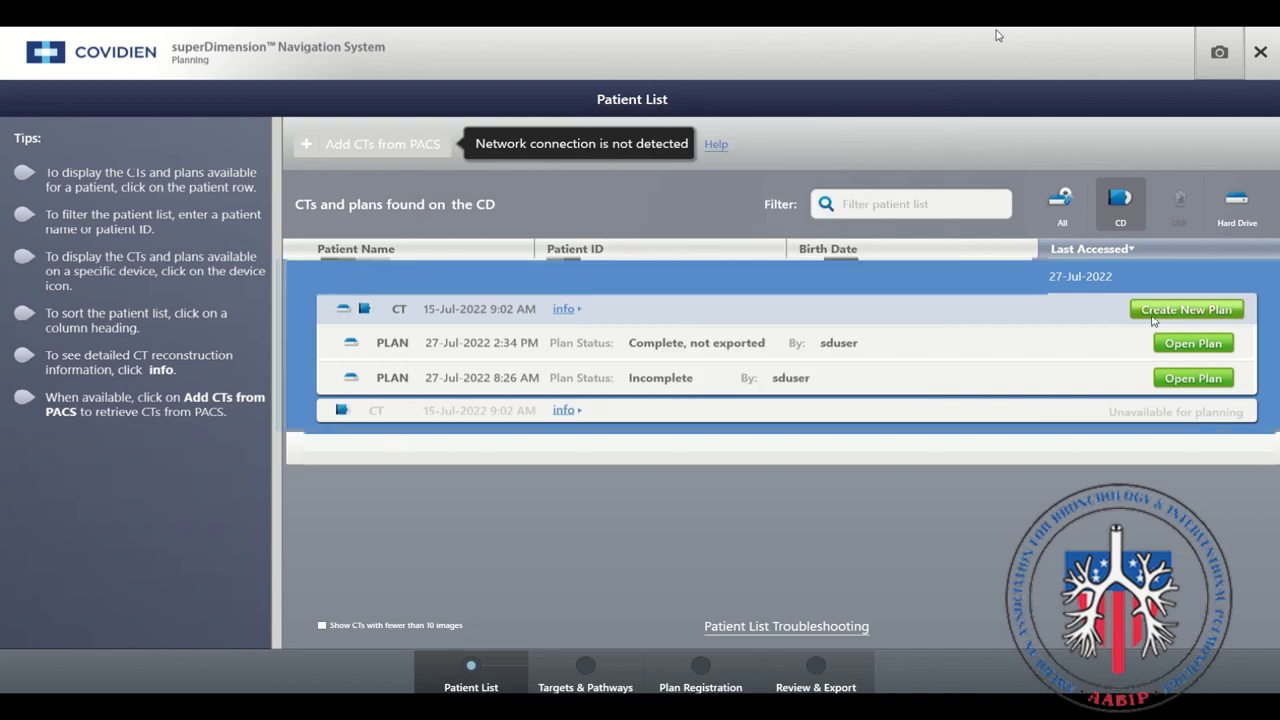
# - Create a new plan from the 15-Jul-2022 CT, inspect the 3D airway map, and accept it
pyautogui.click(1186, 309)
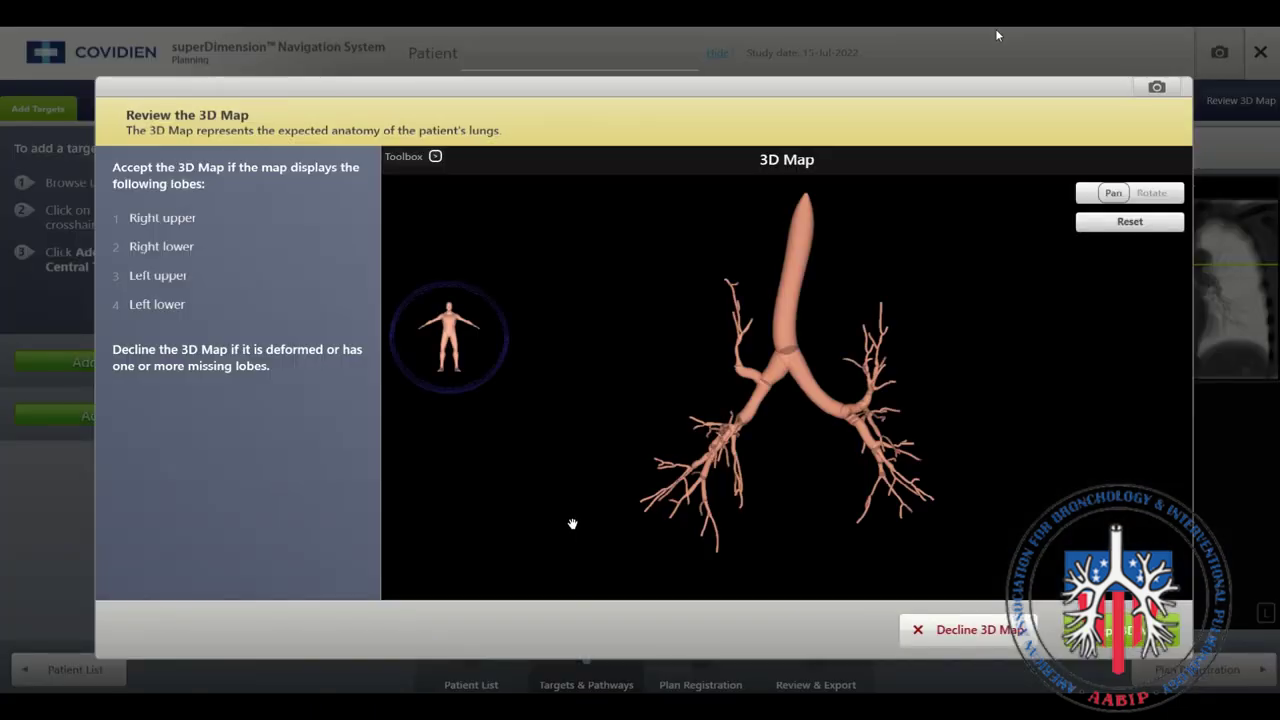
pyautogui.moveTo(436, 344); pyautogui.dragTo(497, 340)
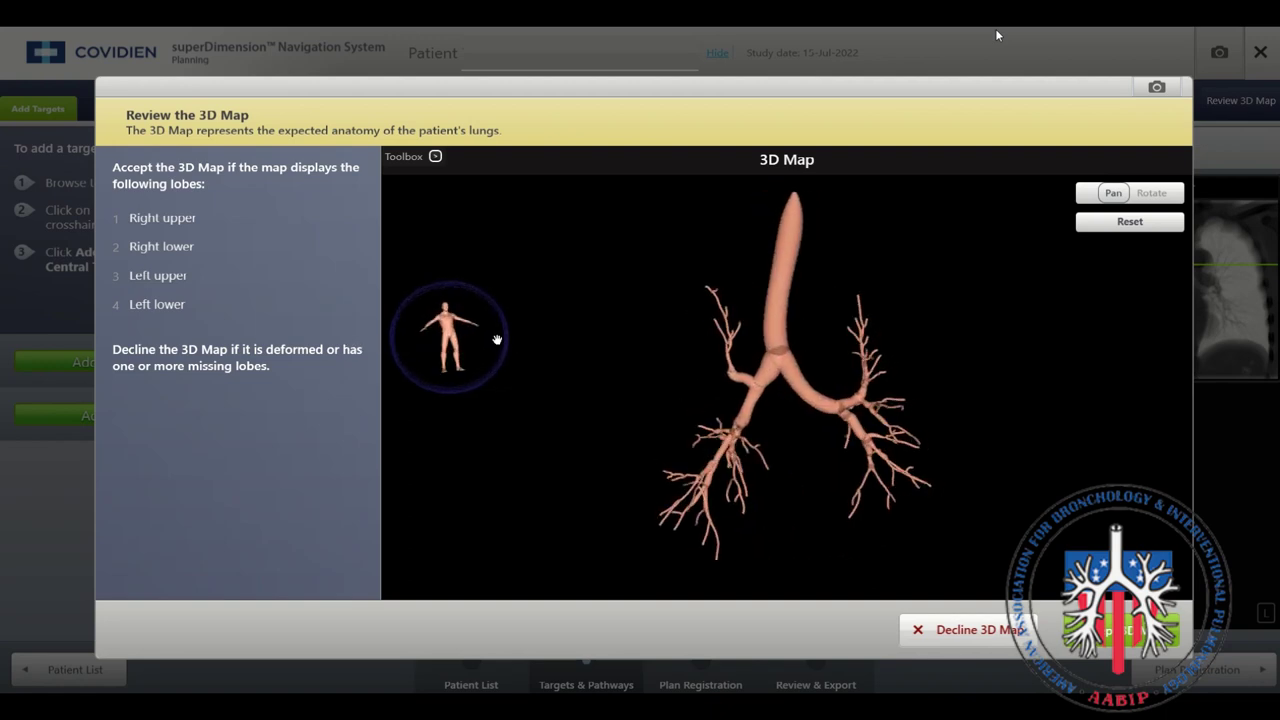
pyautogui.click(1108, 226)
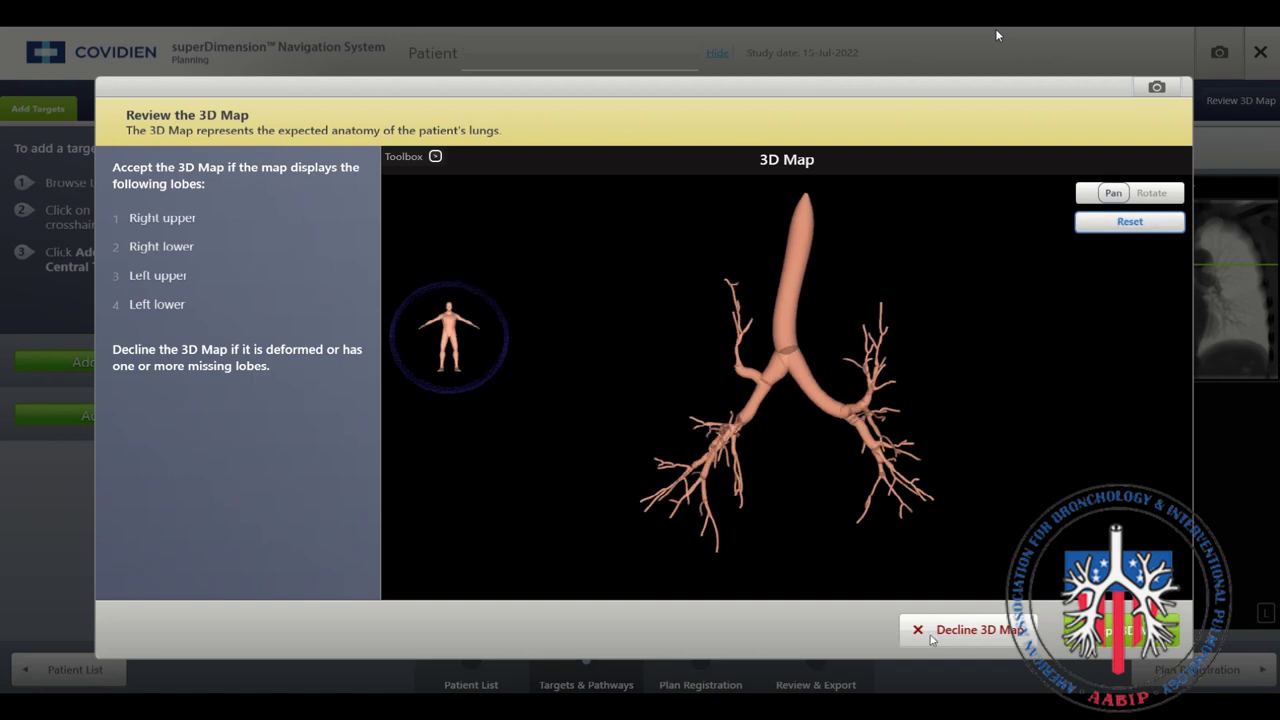
pyautogui.click(1140, 630)
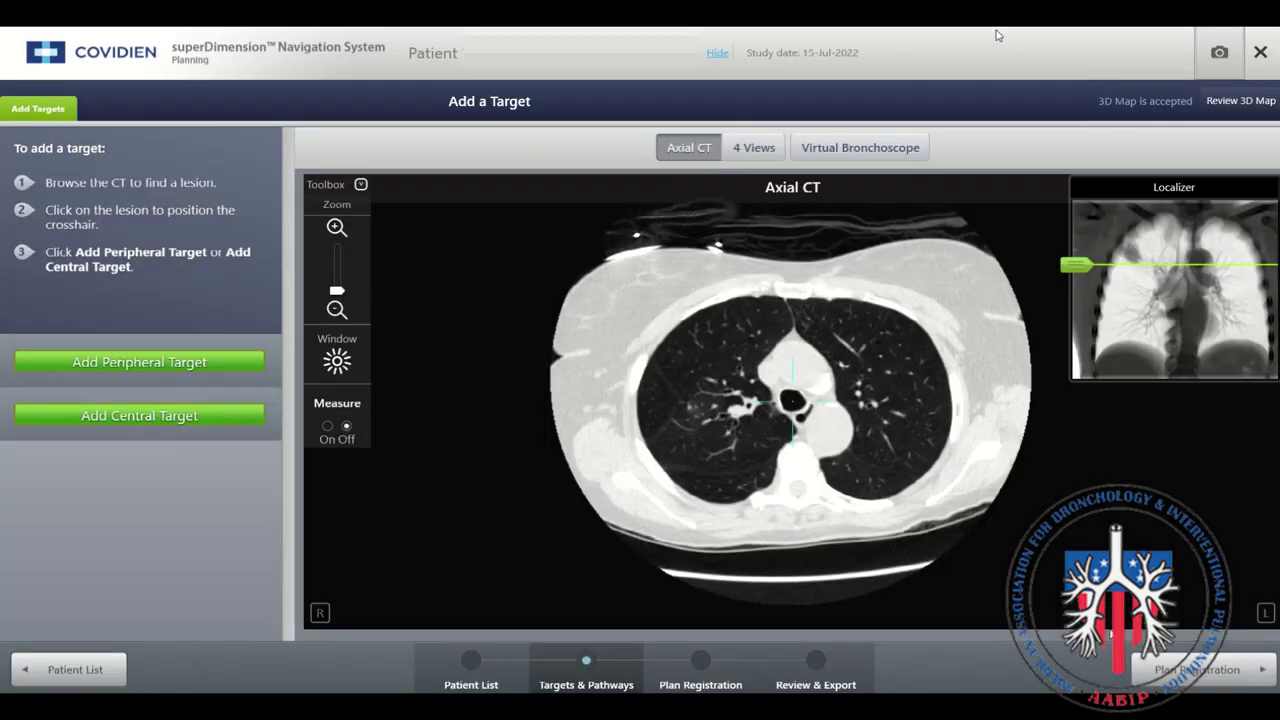
# - Find the rounded right-lung lesion slice, put the crosshair on it, and add it as a peripheral target
pyautogui.scroll(5, 810, 450)
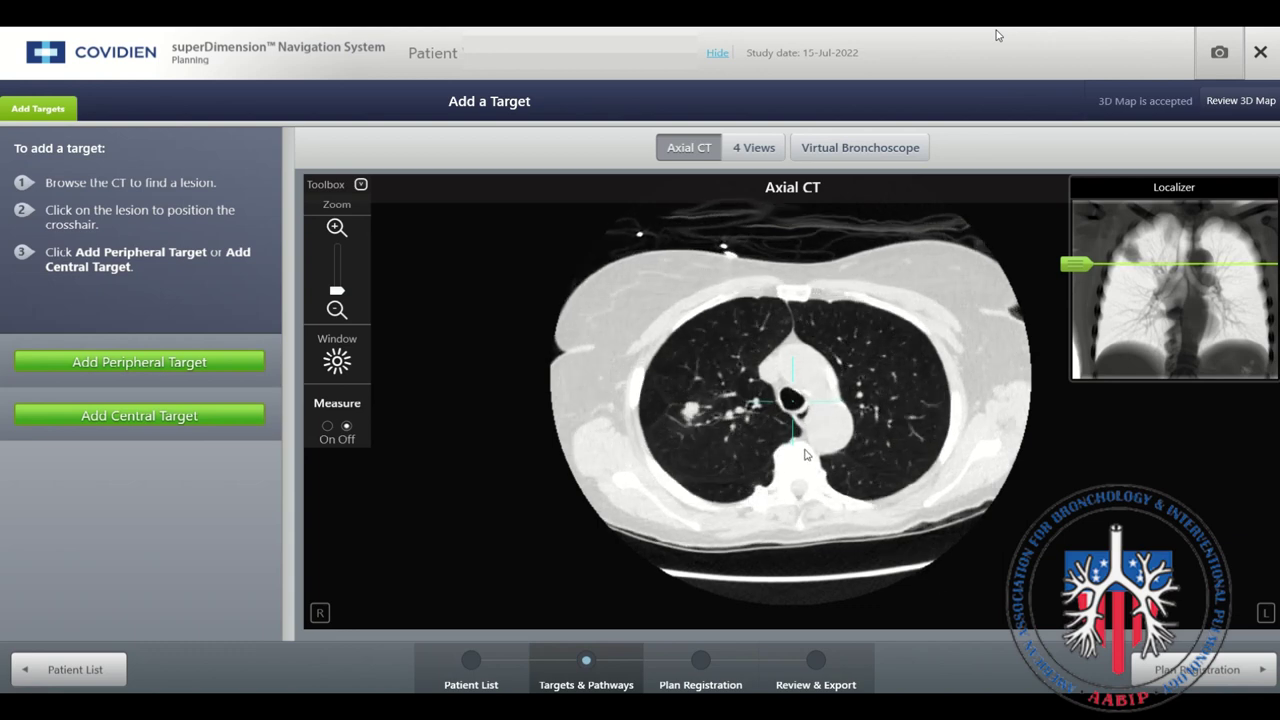
pyautogui.scroll(5, 808, 453)
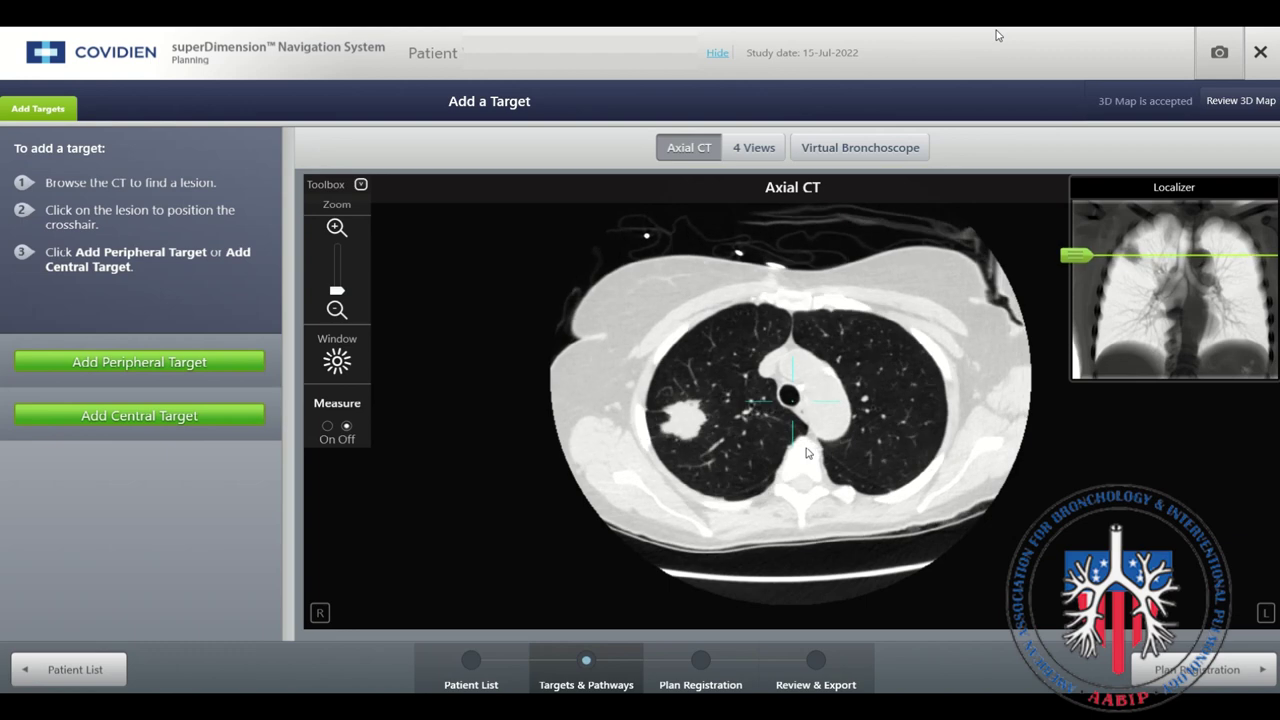
pyautogui.scroll(5, 808, 453)
pyautogui.scroll(-3, 810, 458)
pyautogui.scroll(-3, 815, 465)
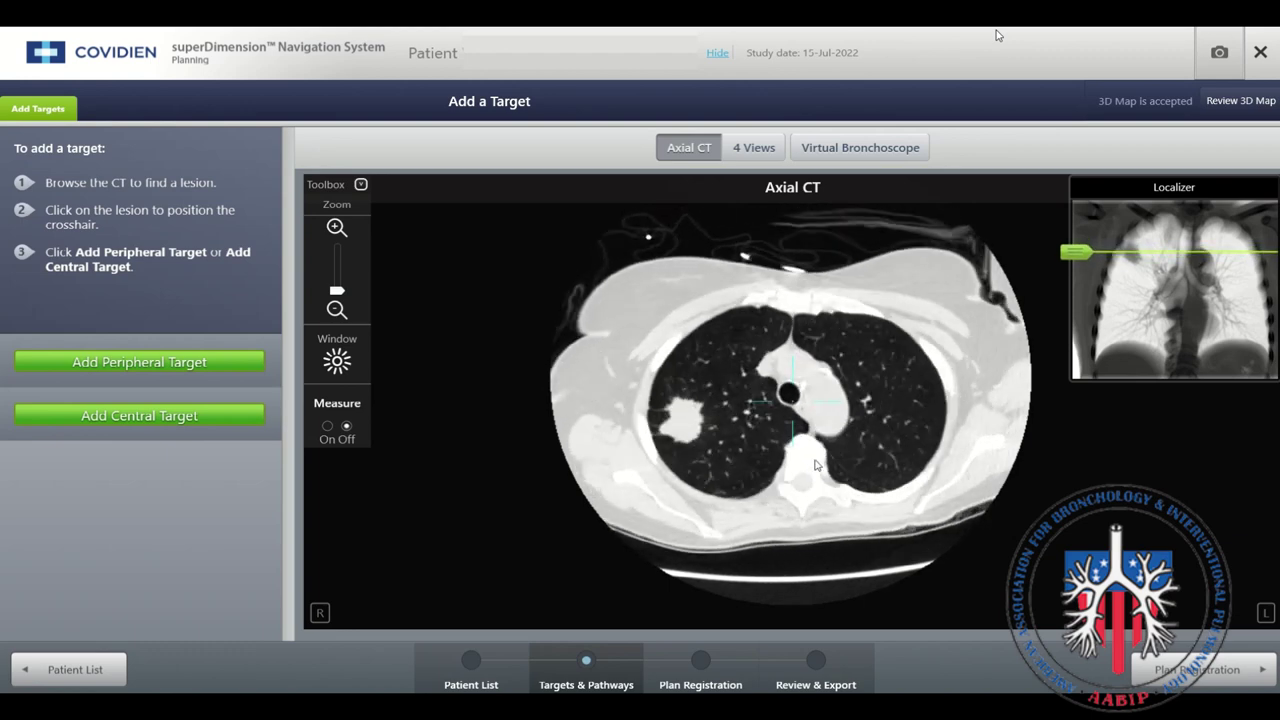
pyautogui.click(689, 421)
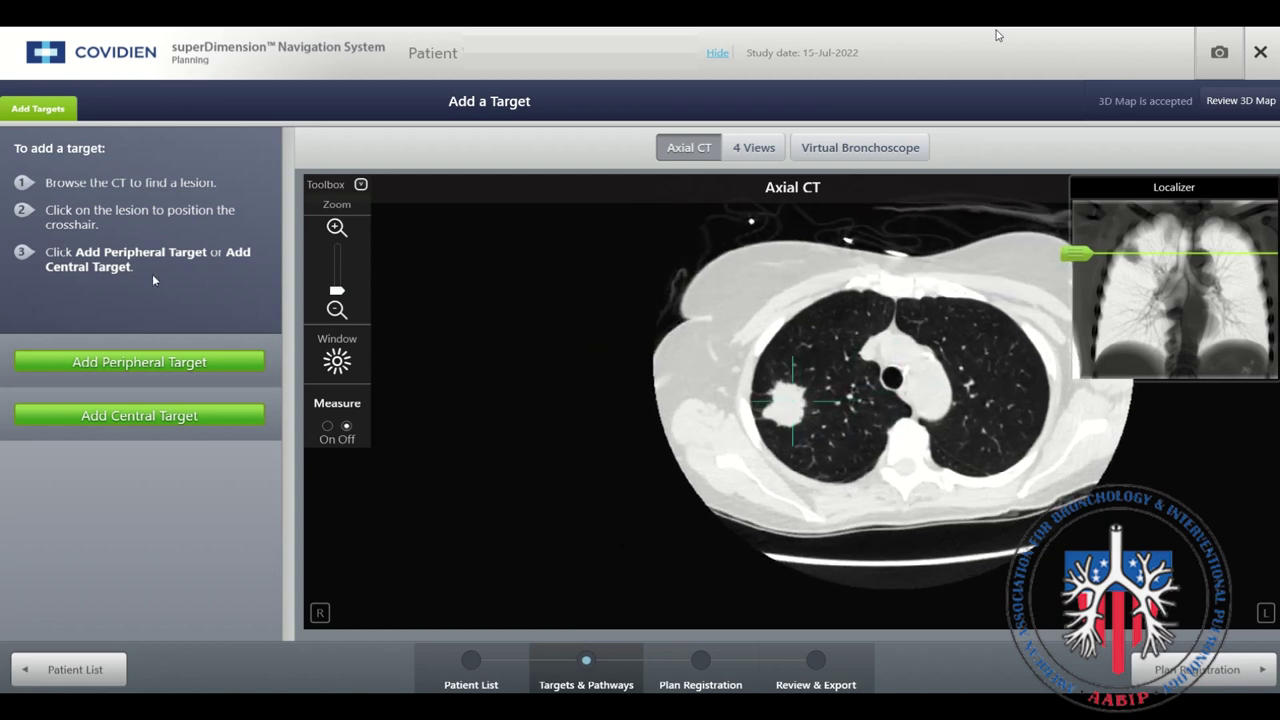
pyautogui.click(94, 356)
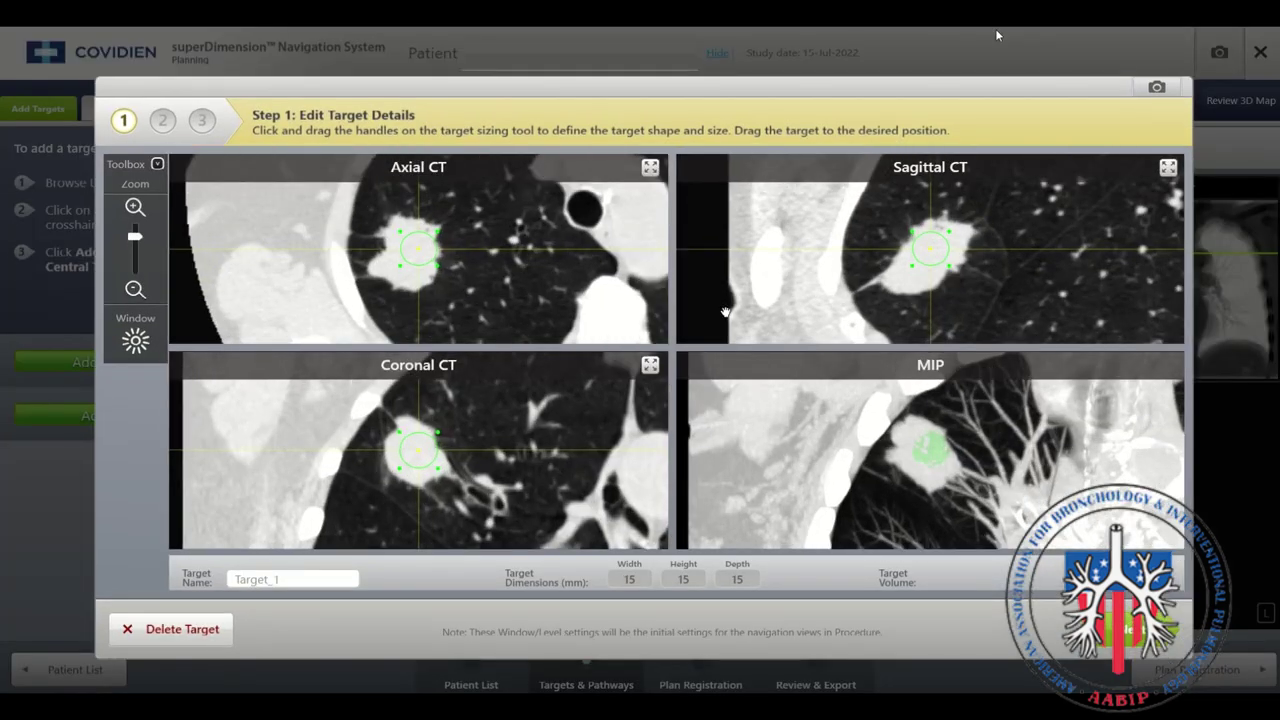
# - Centre the 15 mm target on the lesion in axial and sagittal views, name it Target 1, and continue
pyautogui.moveTo(435, 268); pyautogui.dragTo(449, 282)
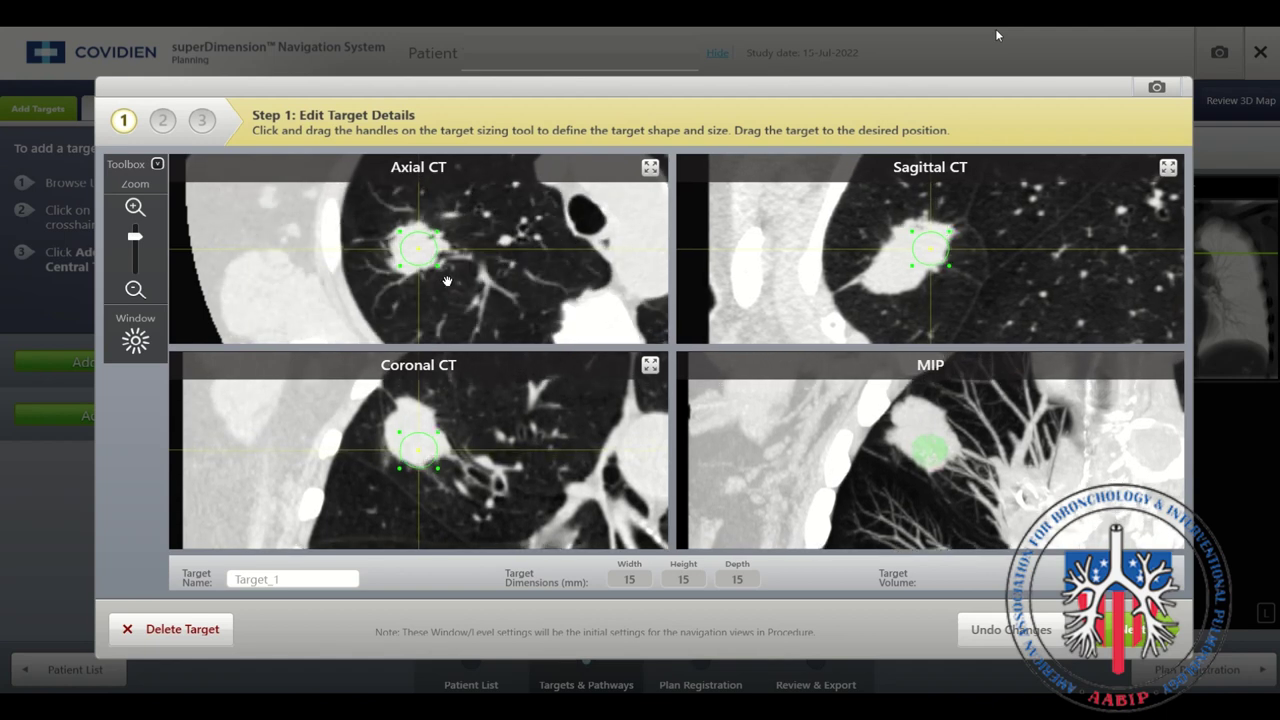
pyautogui.moveTo(929, 256); pyautogui.dragTo(925, 255)
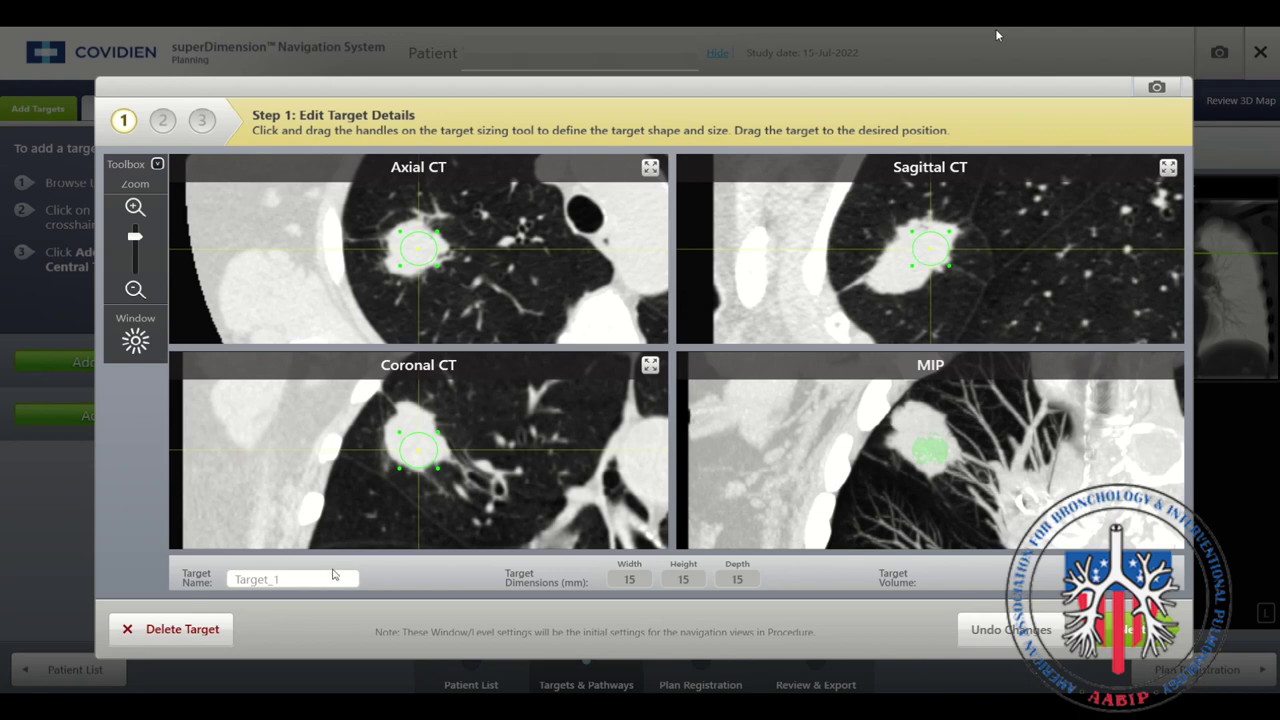
pyautogui.click(287, 582)
pyautogui.write('Target_1')
pyautogui.press('Return')
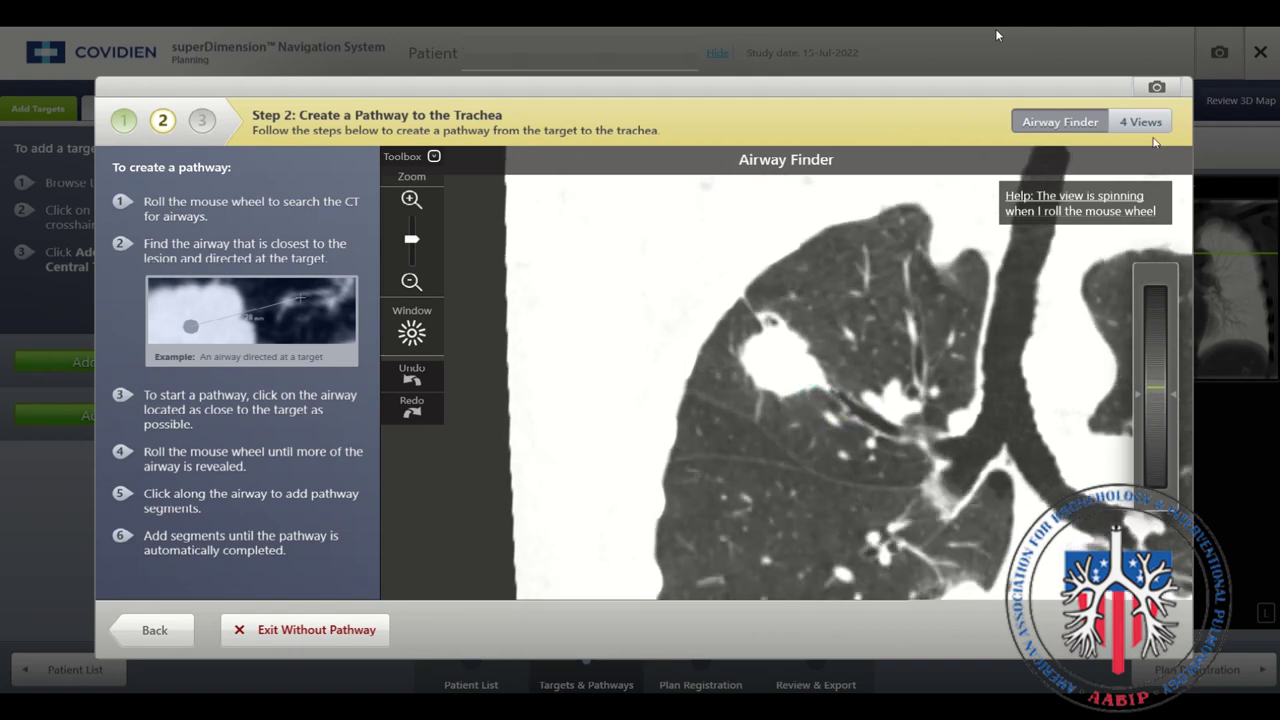
# - Switch to the four CT views and start the pathway at the airway nearest Target 1
pyautogui.click(1146, 123)
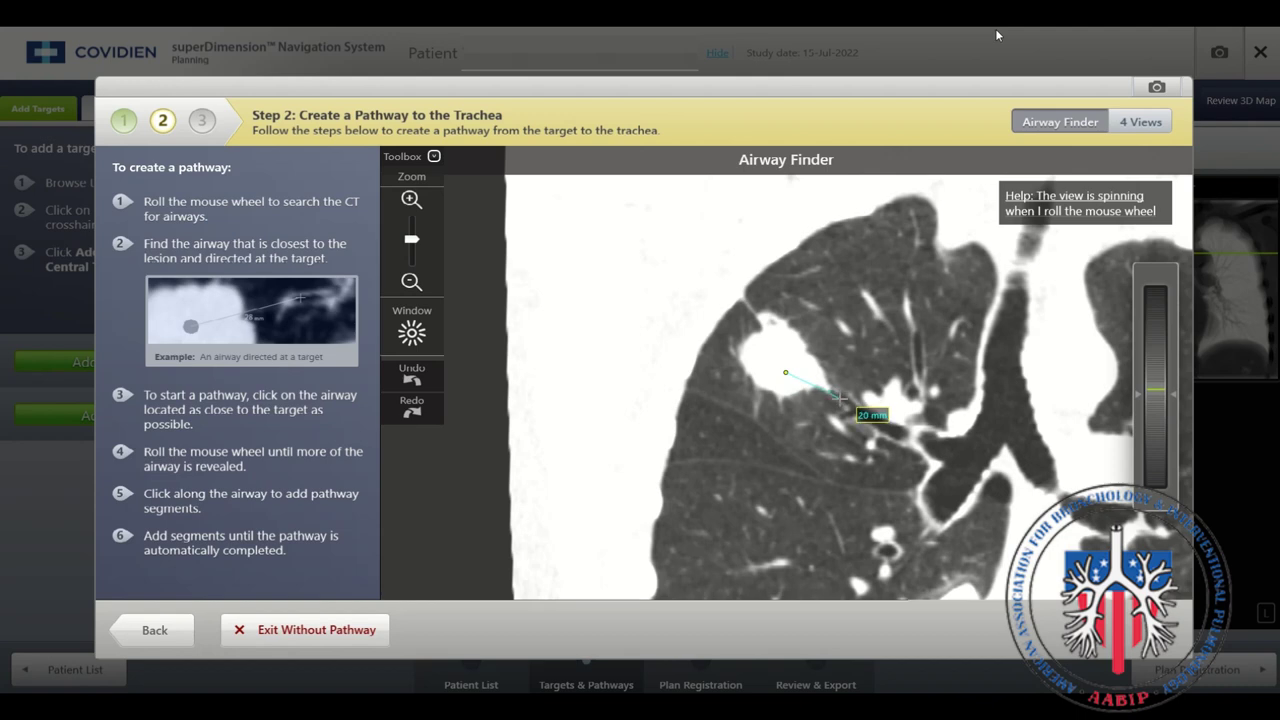
pyautogui.click(838, 396)
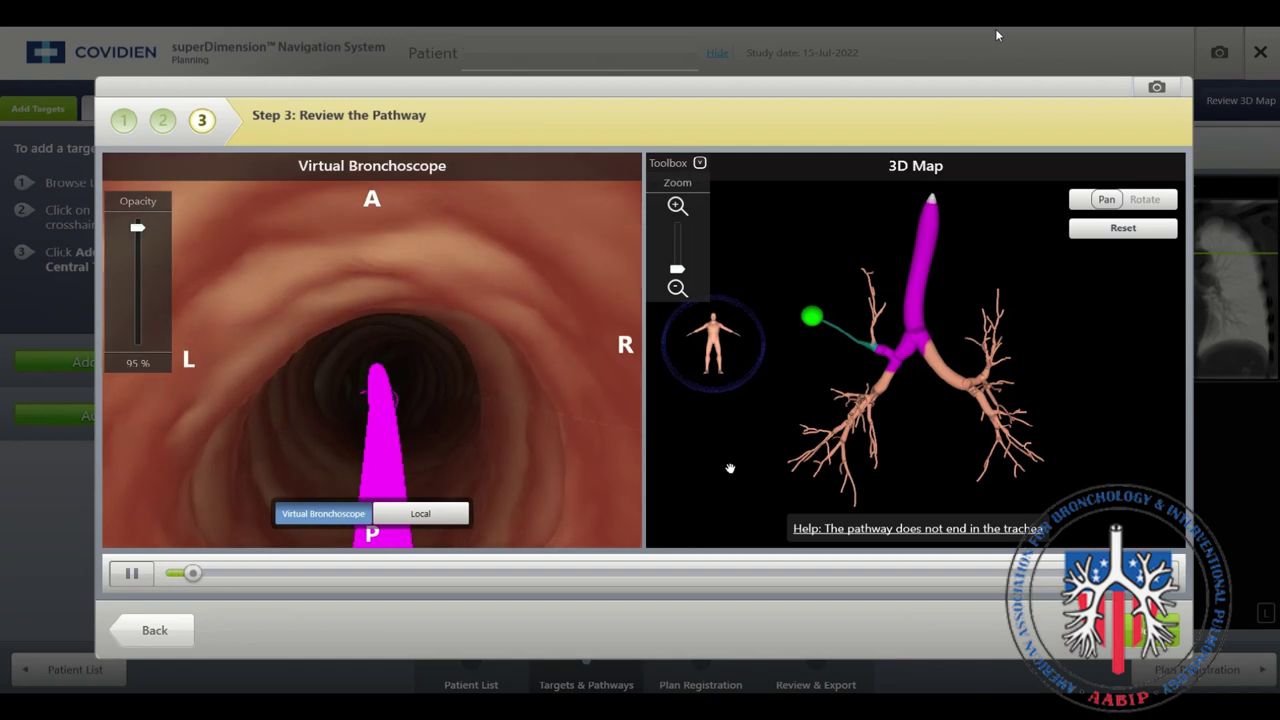
# - Scrub the fly-through along the pathway, rotate and reset the 3D map, and finish the review
pyautogui.click(130, 575)
pyautogui.moveTo(220, 574)
pyautogui.mouseDown()
pyautogui.moveTo(906, 574)
pyautogui.moveTo(965, 550)
pyautogui.moveTo(1035, 560)
pyautogui.mouseUp()
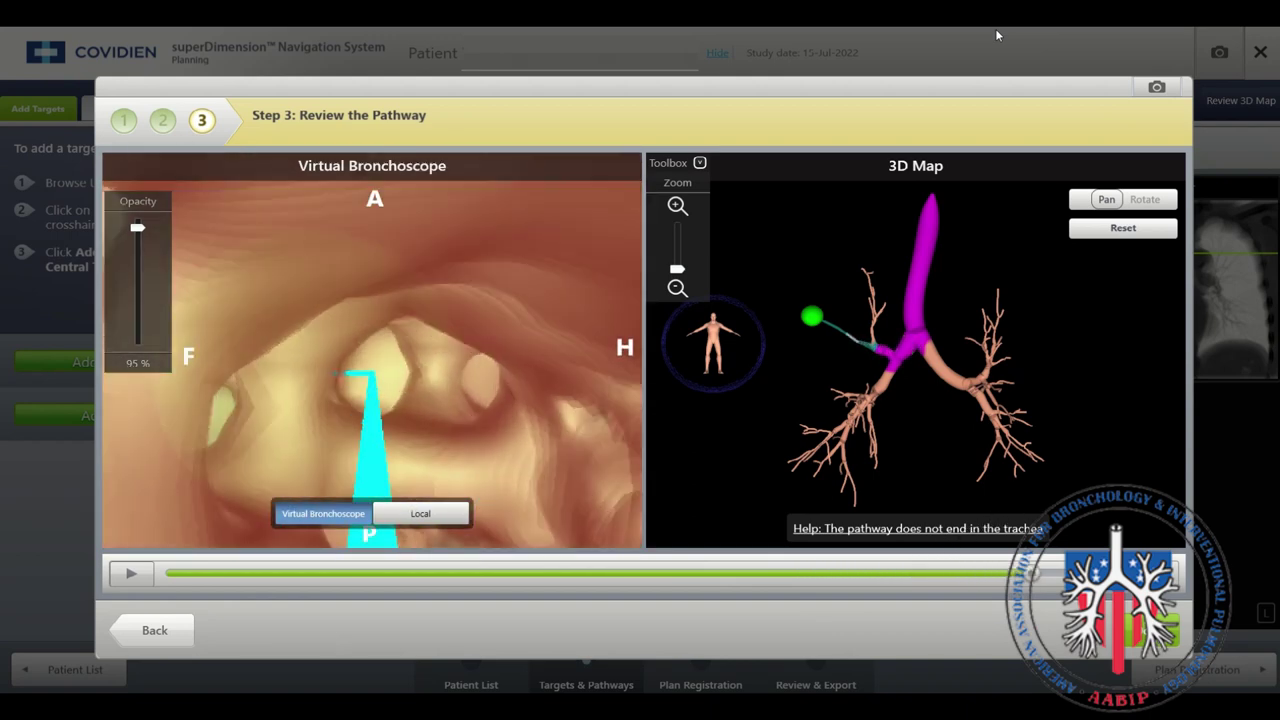
pyautogui.moveTo(708, 351)
pyautogui.mouseDown()
pyautogui.moveTo(774, 354)
pyautogui.moveTo(700, 358)
pyautogui.mouseUp()
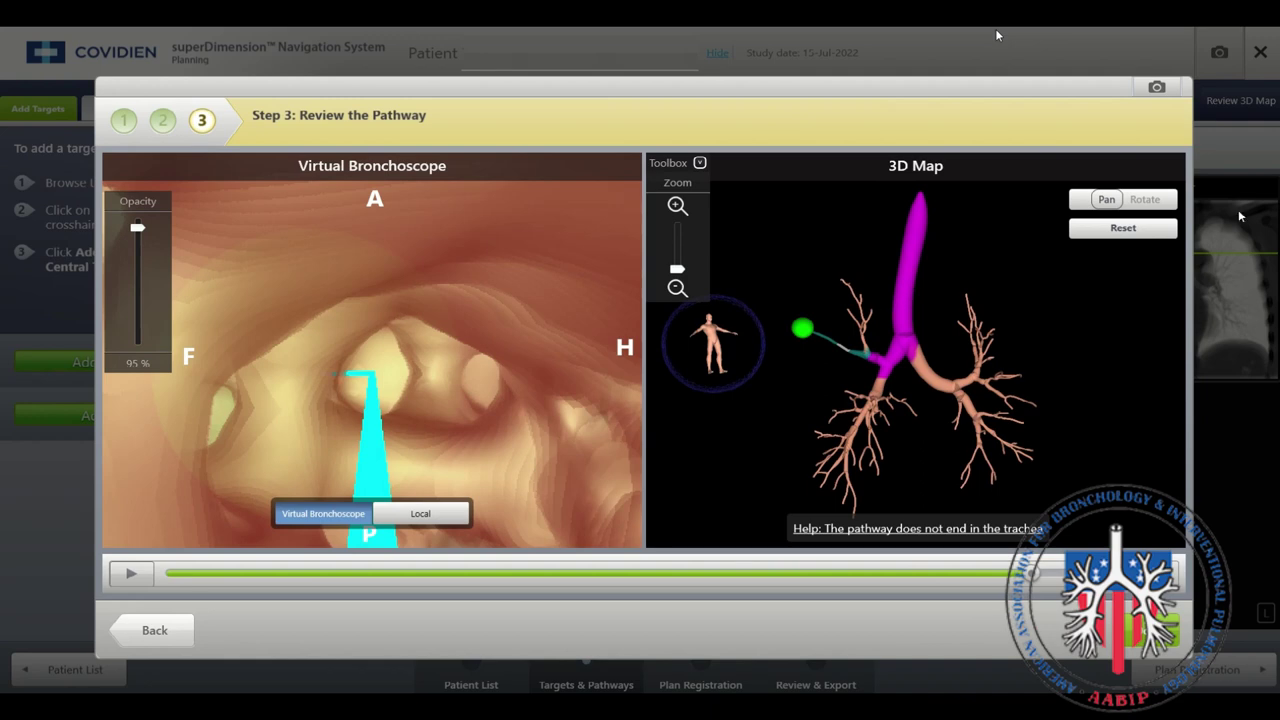
pyautogui.click(1150, 230)
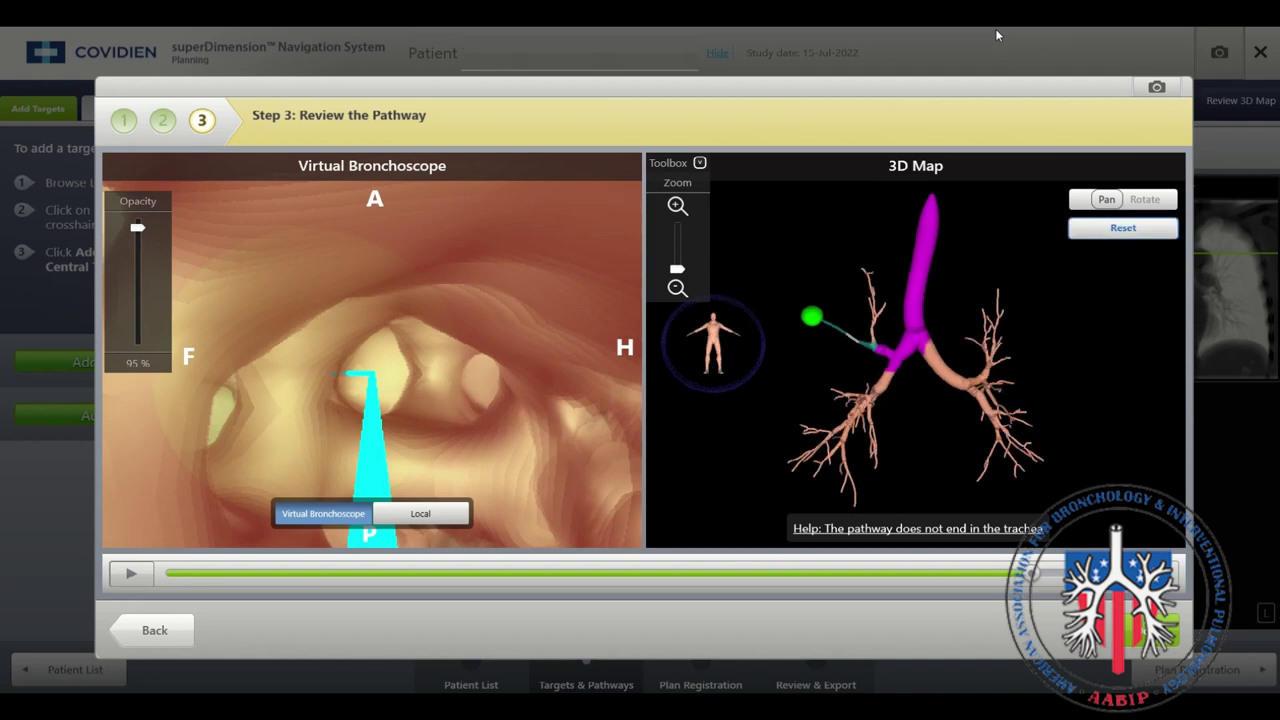
pyautogui.click(1150, 630)
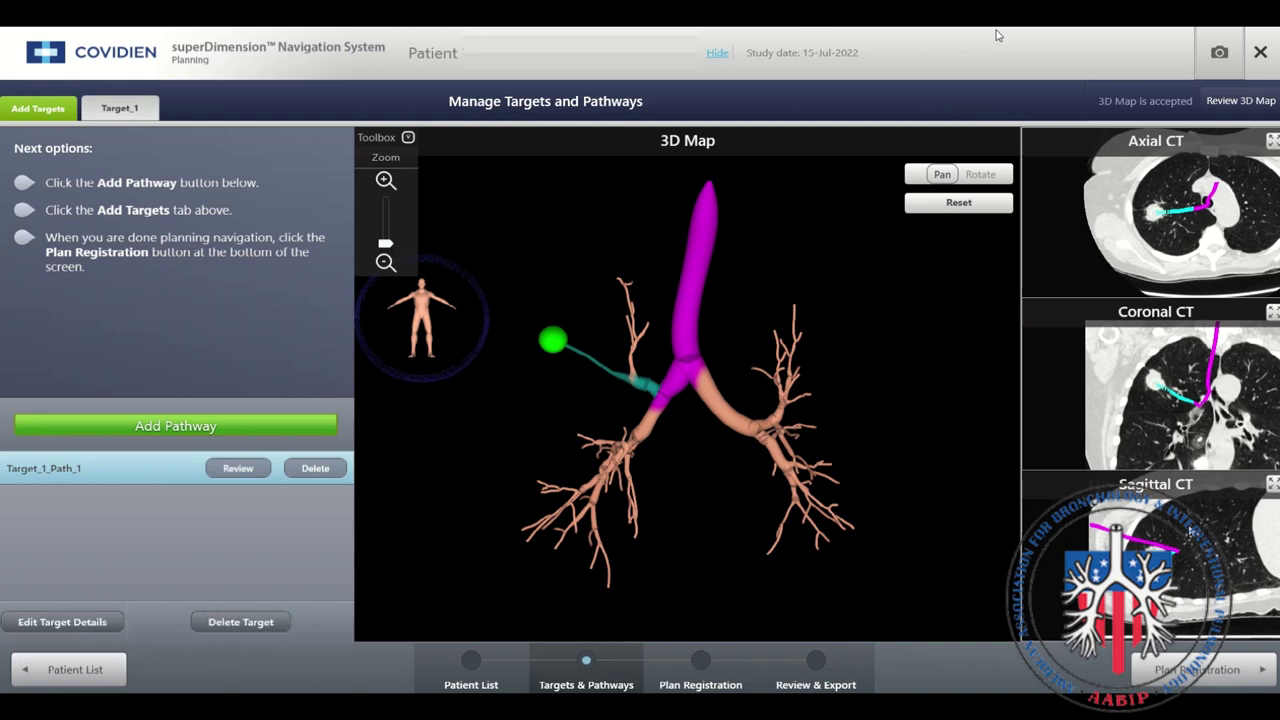
# - Go to the Plan Registration step and bring up the more registration planning tips
pyautogui.click(1240, 669)
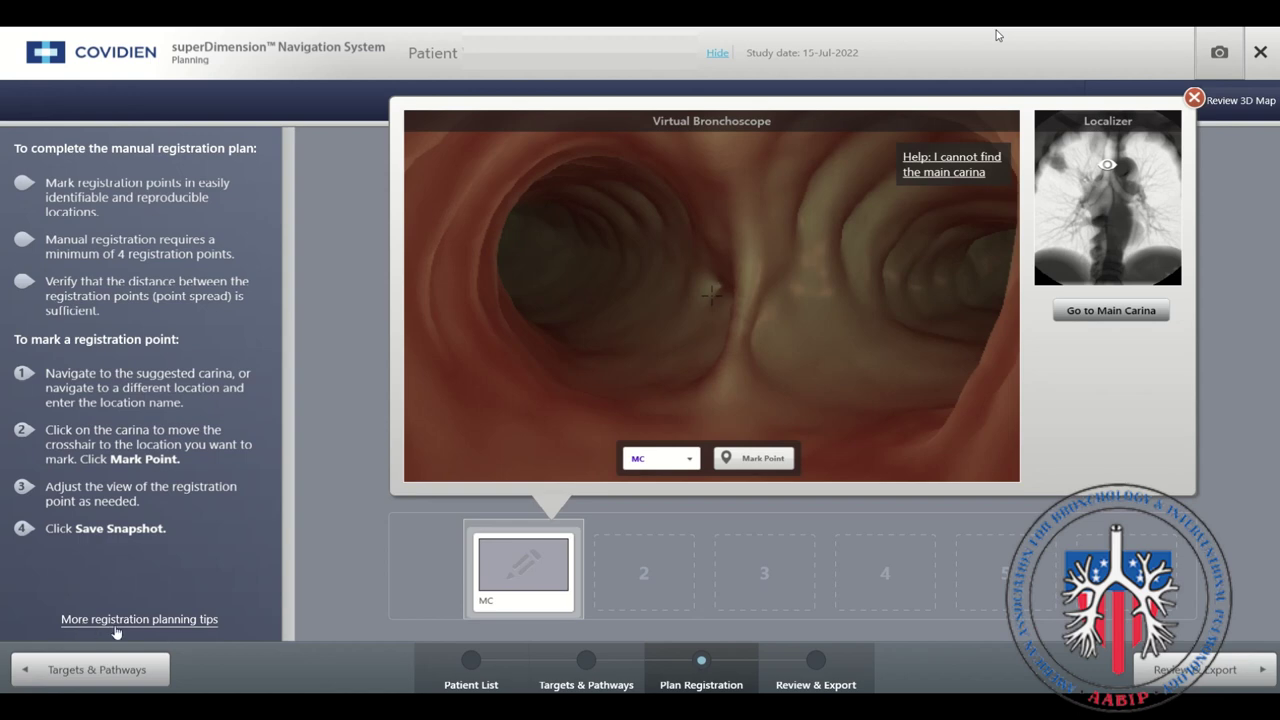
pyautogui.click(119, 620)
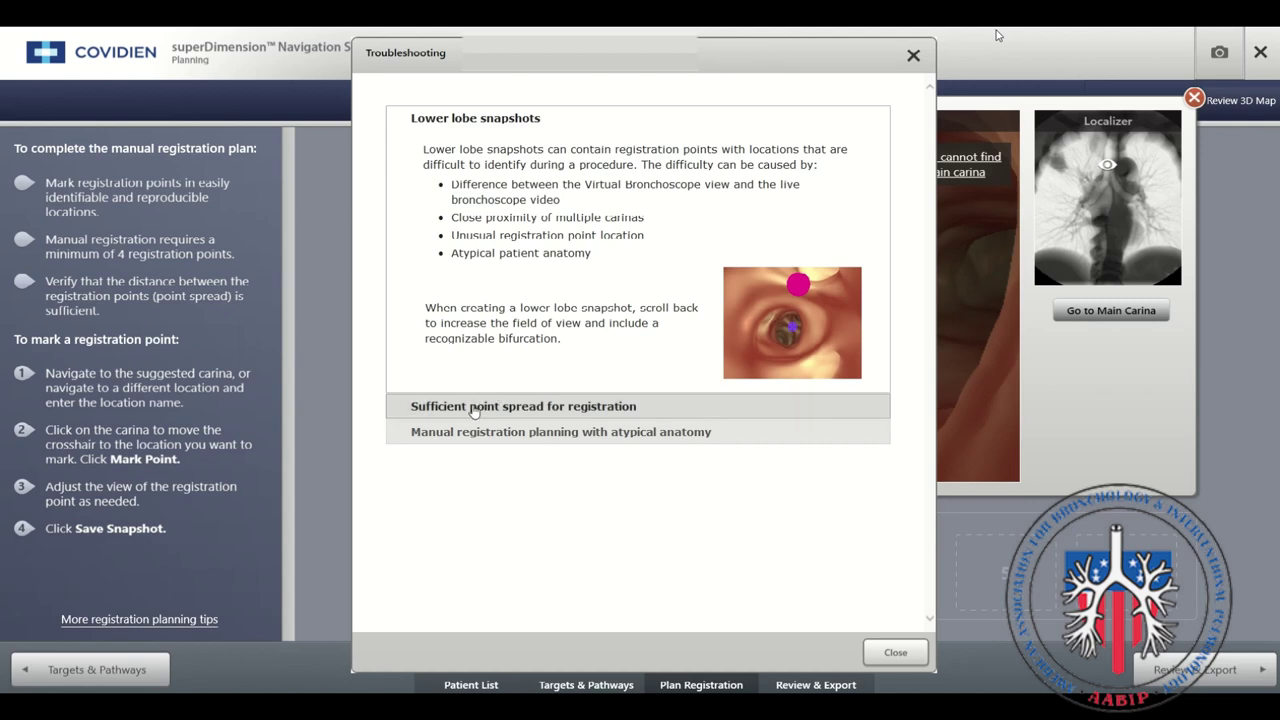
# - Read the atypical-anatomy guidance through the Lobectomy and Pneumonectomy sections, then close the tips
pyautogui.click(470, 433)
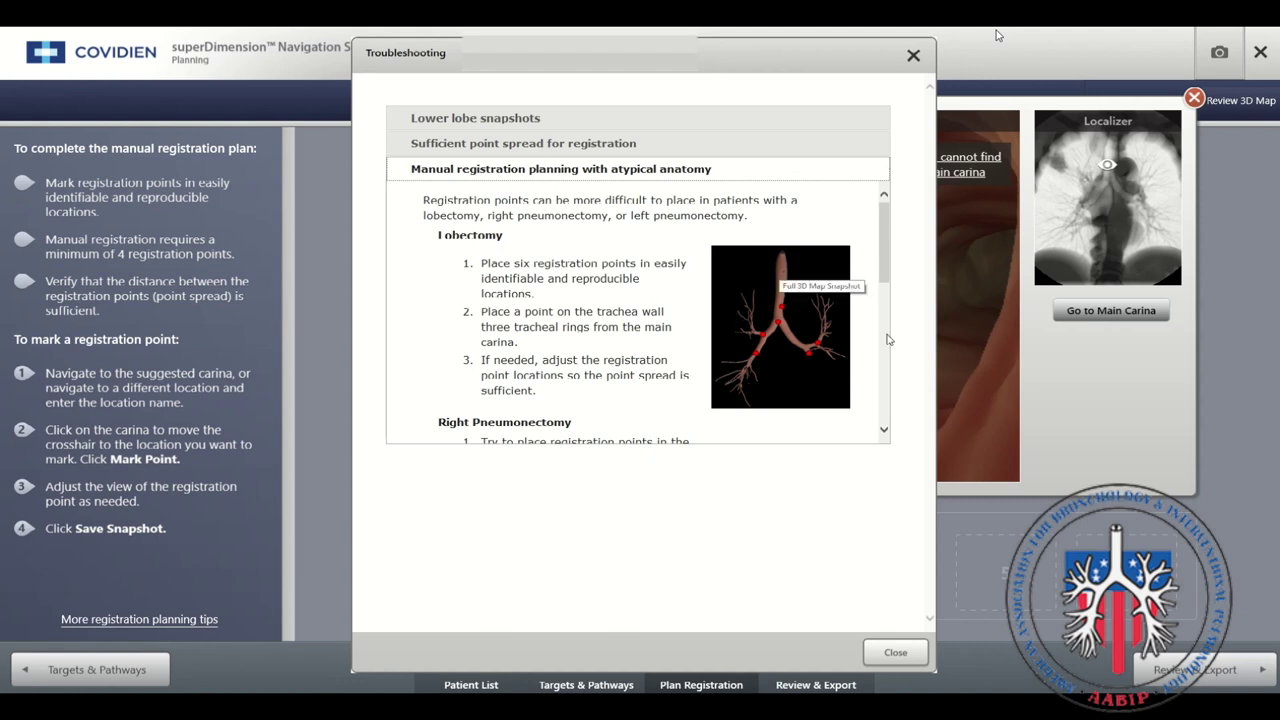
pyautogui.moveTo(884, 262); pyautogui.dragTo(878, 322)
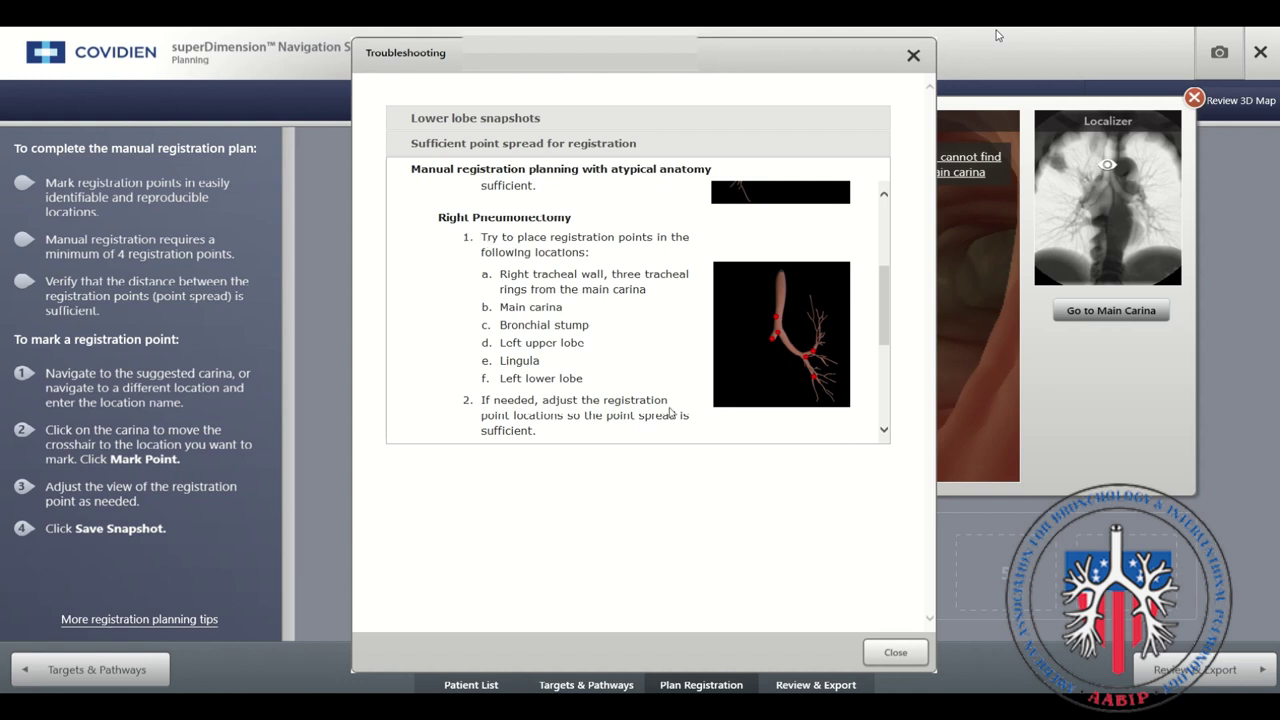
pyautogui.moveTo(884, 295); pyautogui.dragTo(885, 370)
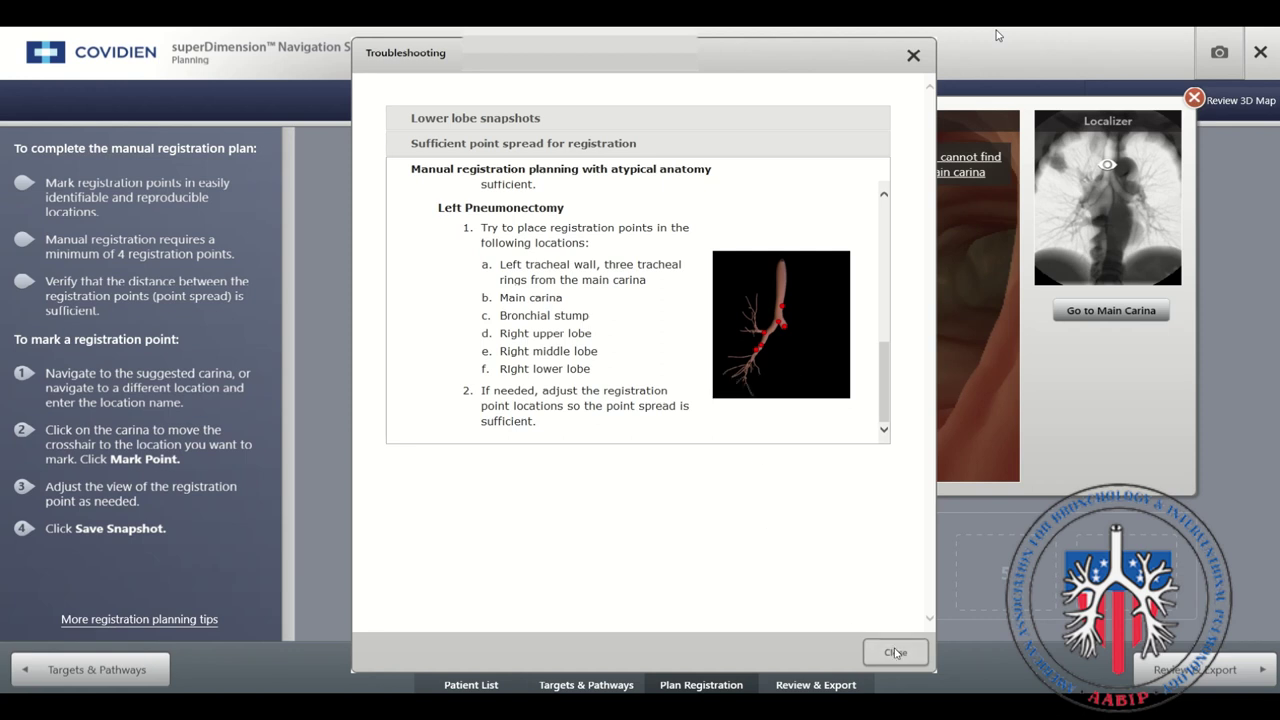
pyautogui.click(893, 651)
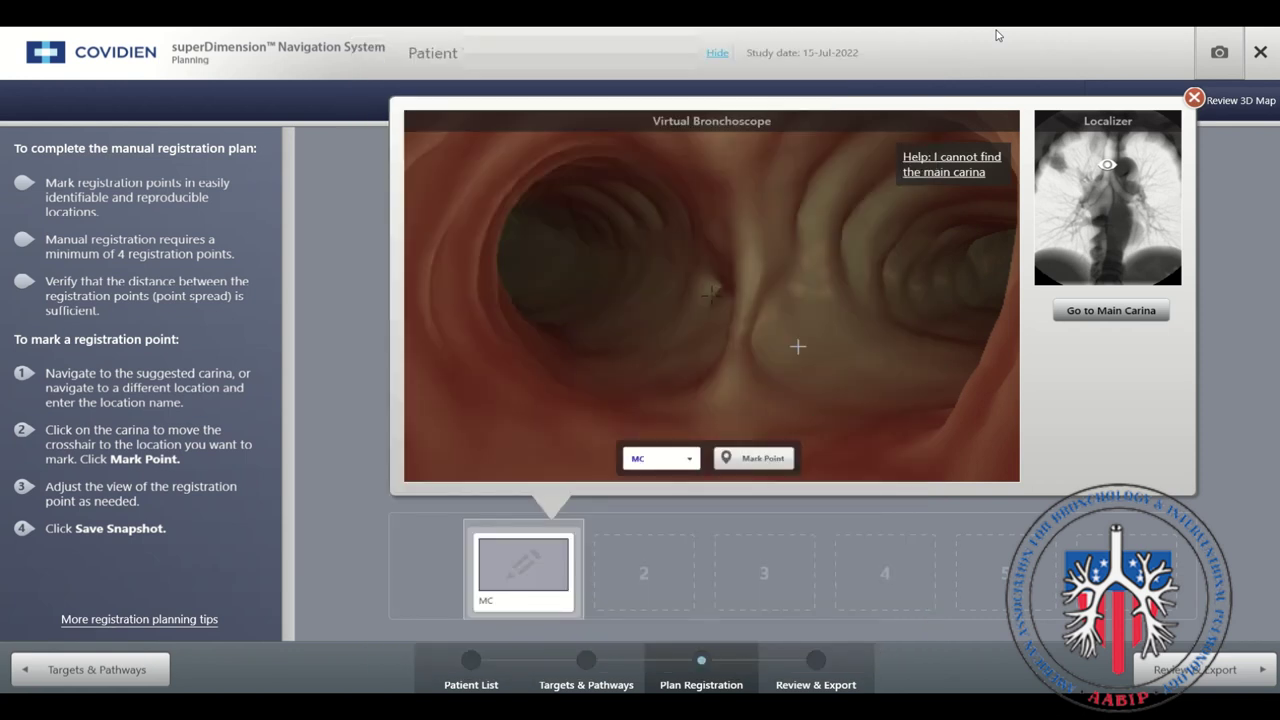
# - Mark and save snapshots for registration points MC, RUL and RML at their carinas
pyautogui.moveTo(744, 262); pyautogui.dragTo(760, 344)
pyautogui.click(757, 456)
pyautogui.click(805, 457)
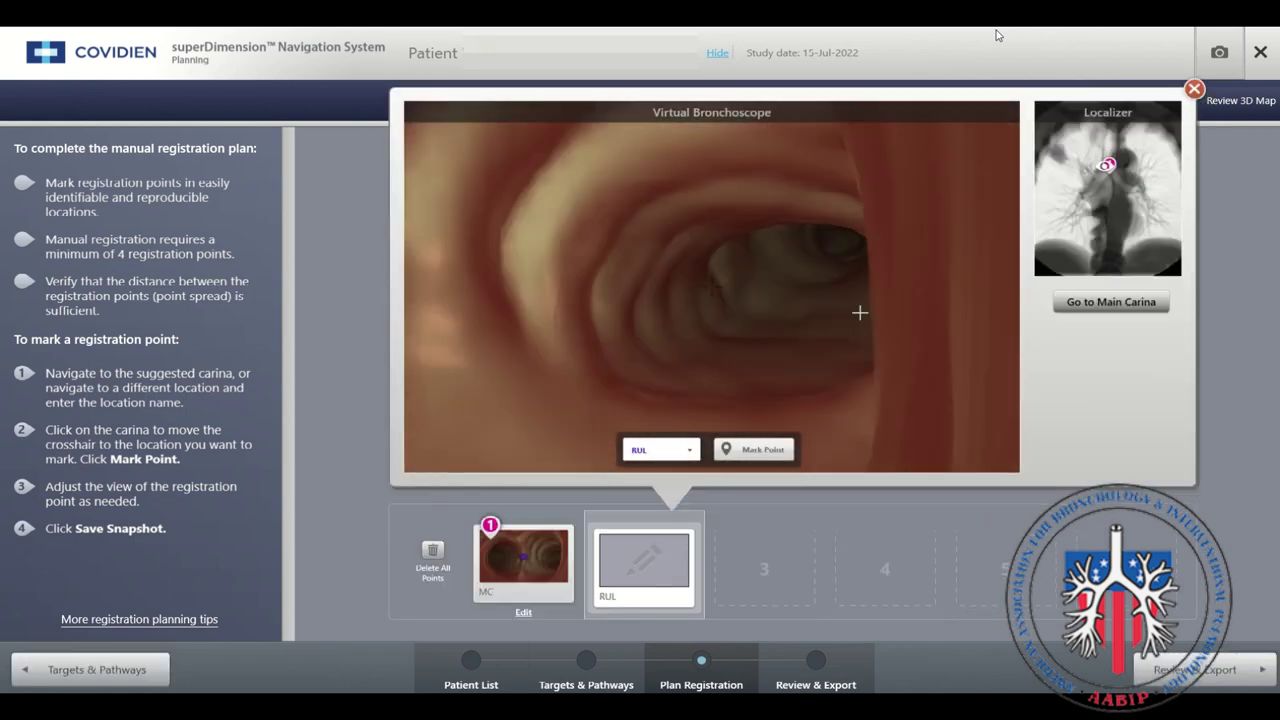
pyautogui.moveTo(997, 257); pyautogui.dragTo(742, 308)
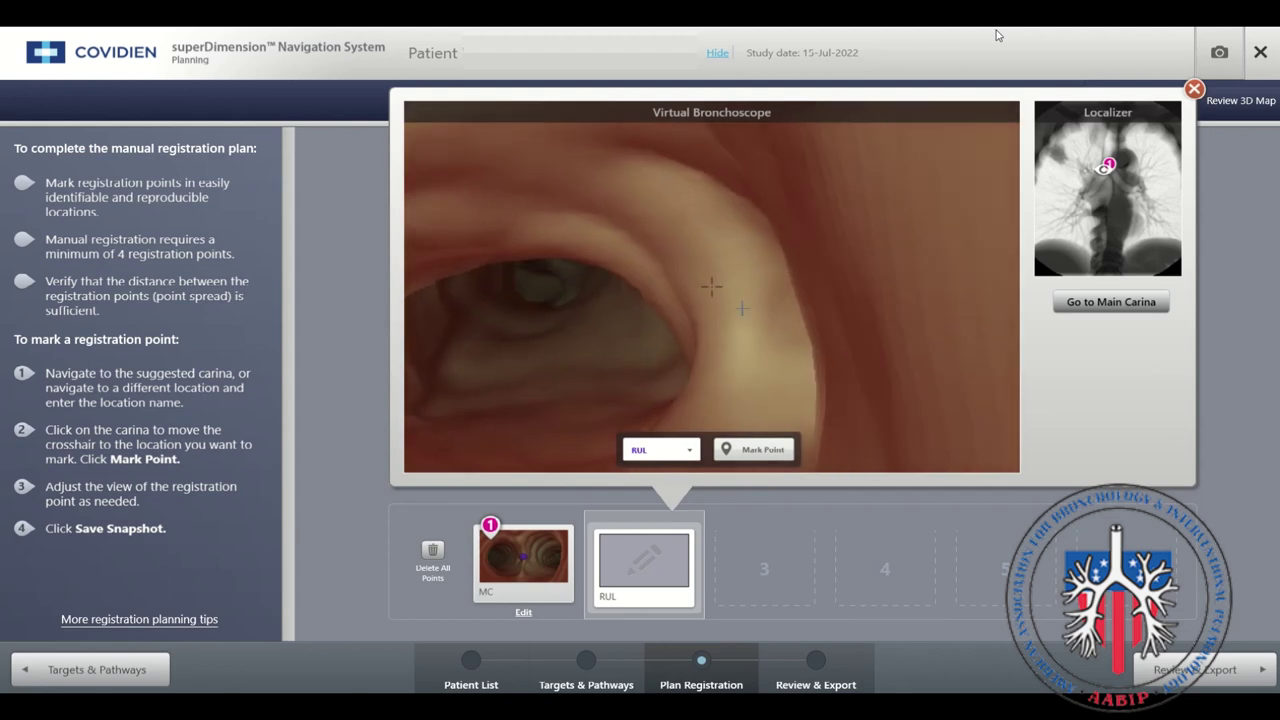
pyautogui.click(755, 449)
pyautogui.click(805, 450)
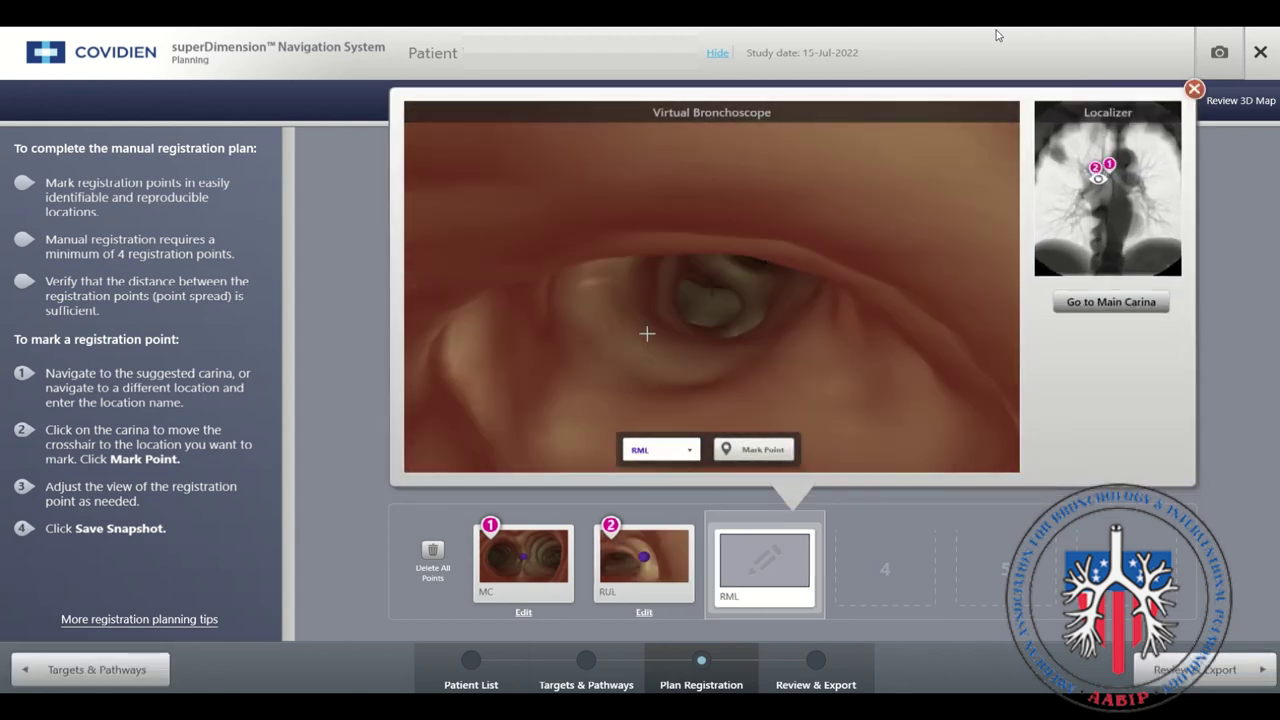
pyautogui.click(757, 449)
pyautogui.click(812, 447)
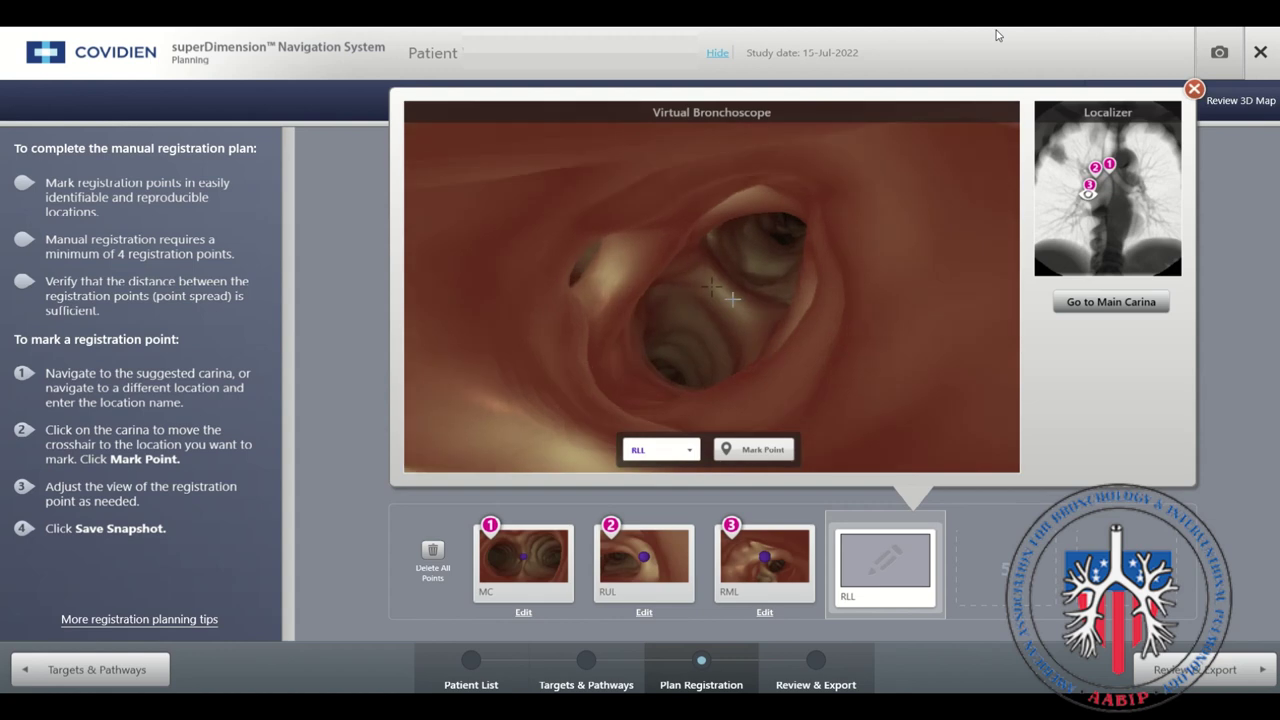
# - Mark and save registration points RLL, LUL and LLL, then go to Review & Export
pyautogui.click(760, 449)
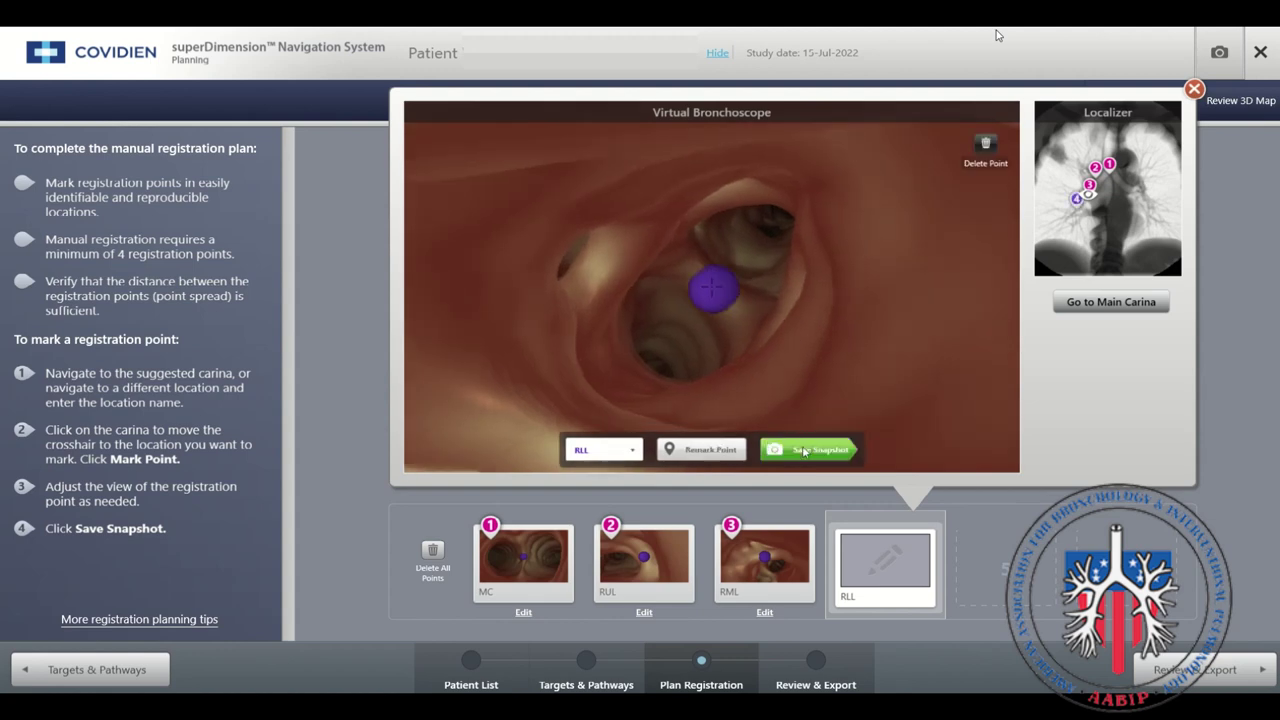
pyautogui.click(812, 450)
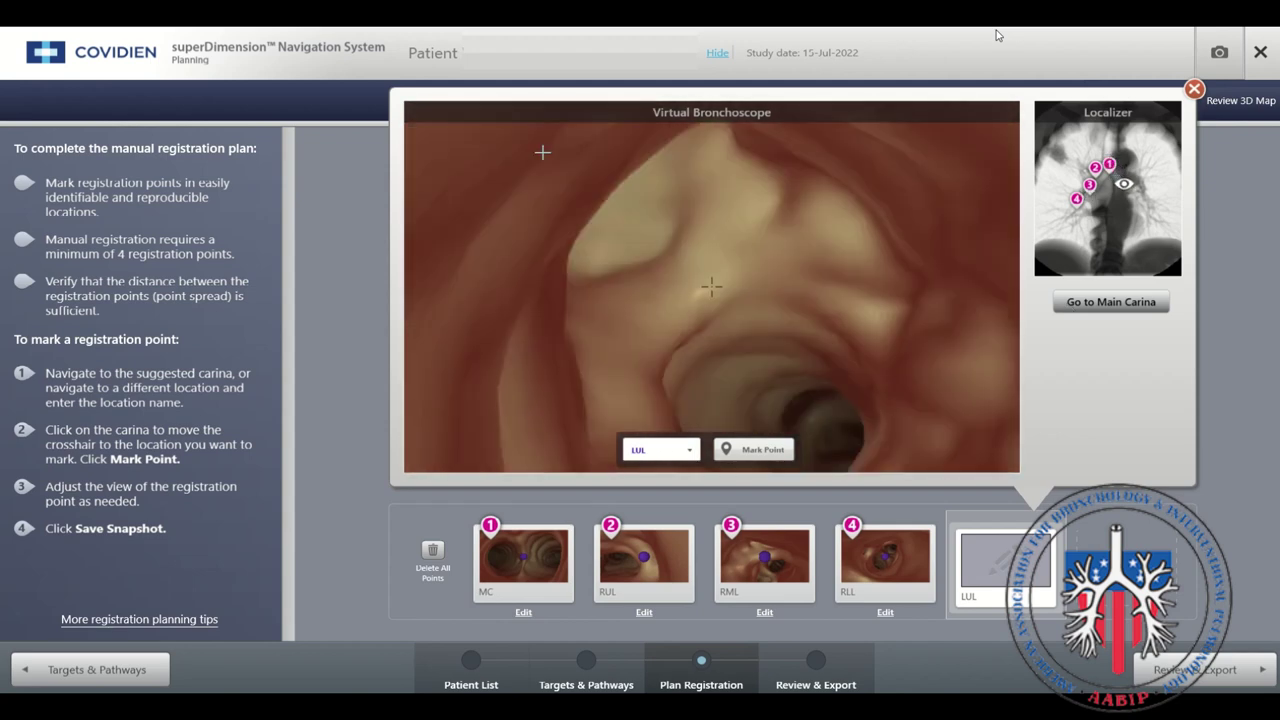
pyautogui.click(763, 449)
pyautogui.click(805, 449)
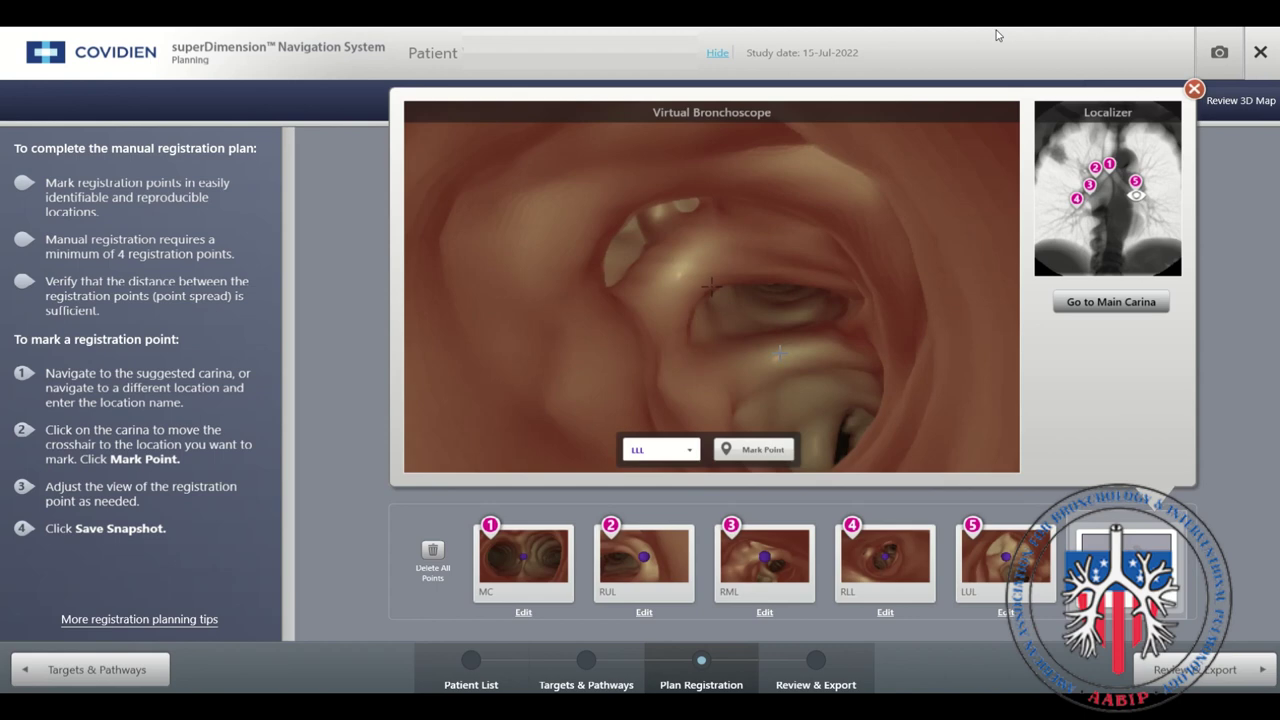
pyautogui.click(774, 447)
pyautogui.click(810, 451)
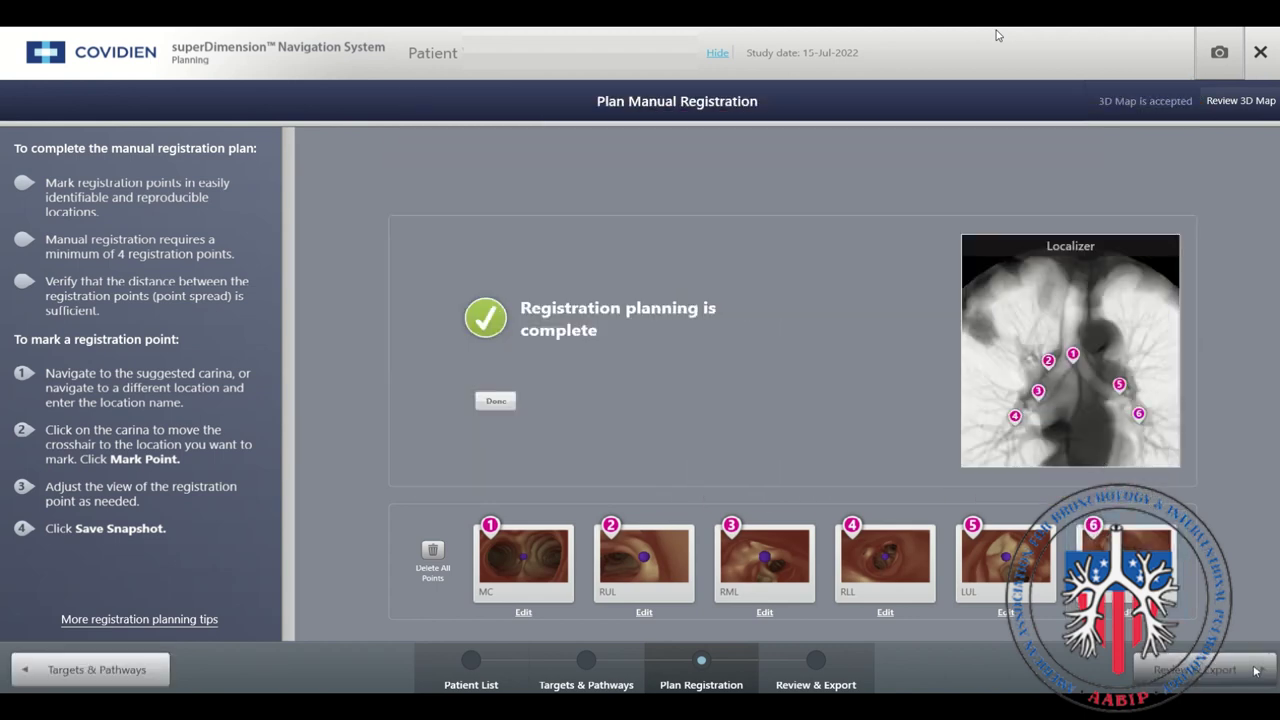
pyautogui.click(1256, 671)
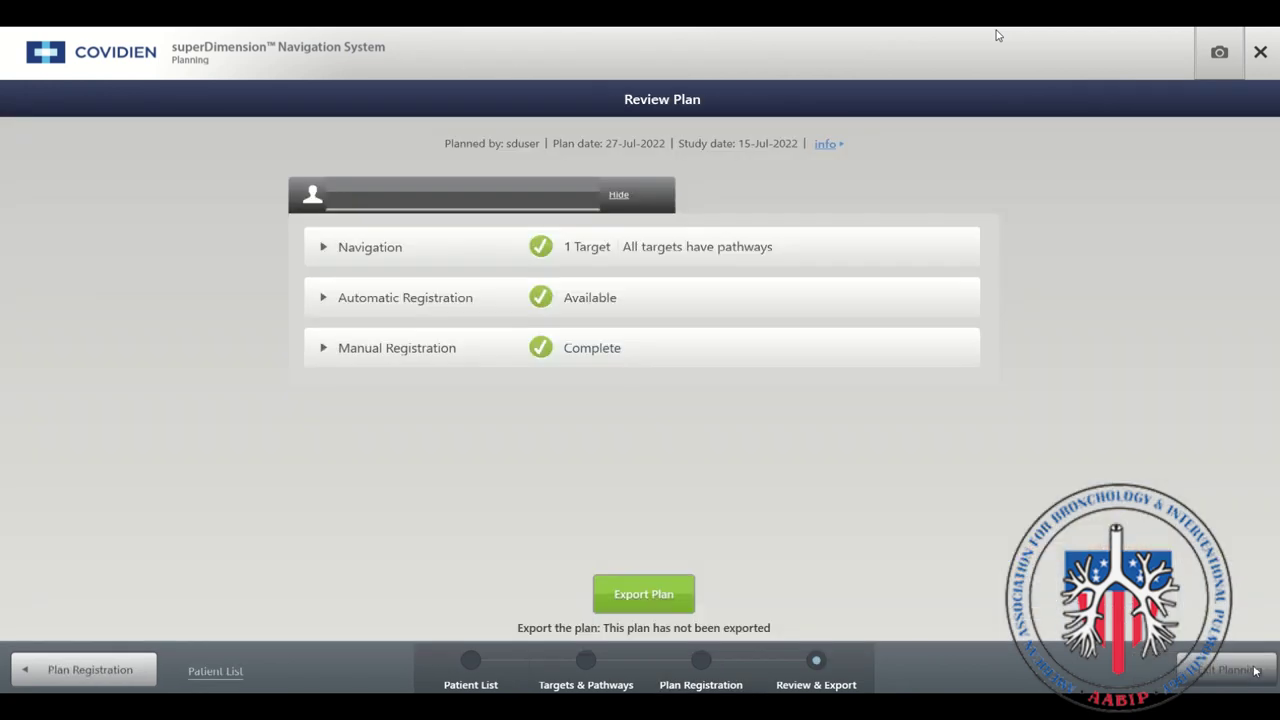